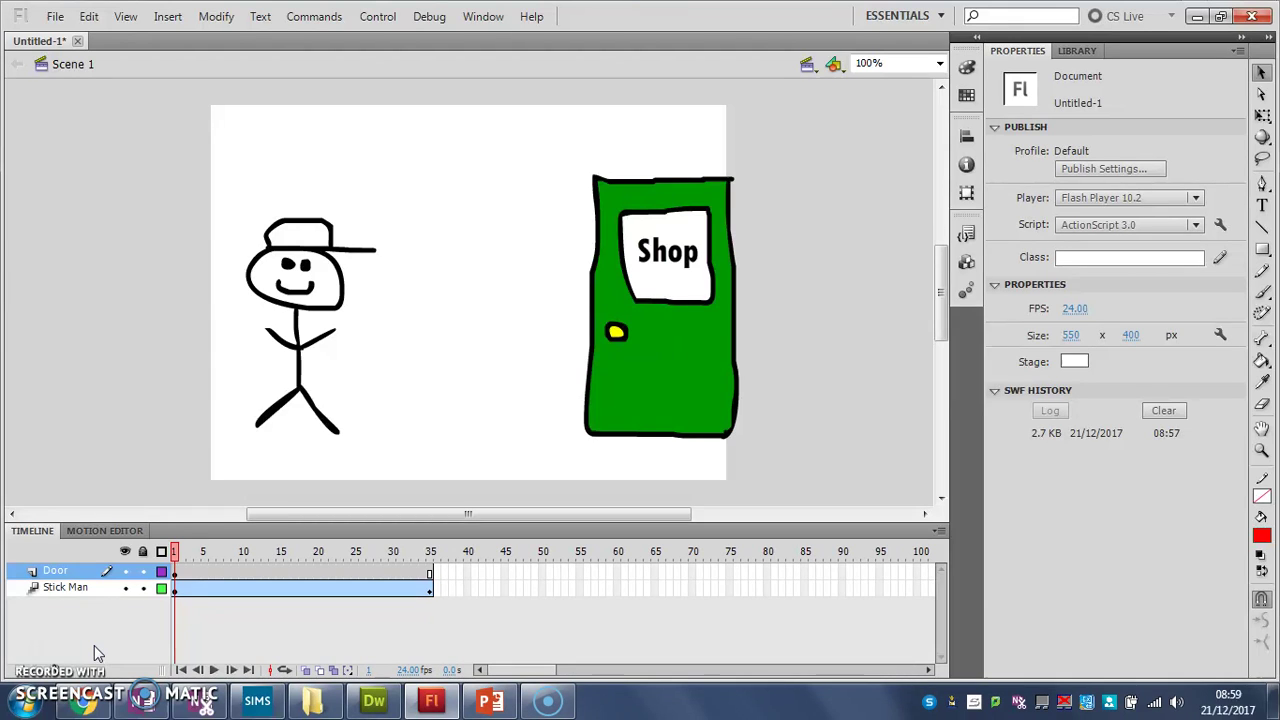
- Select both layers' frames through frame 35 and play the stick man animation
drag(95, 587, 450, 580)
key(Return)
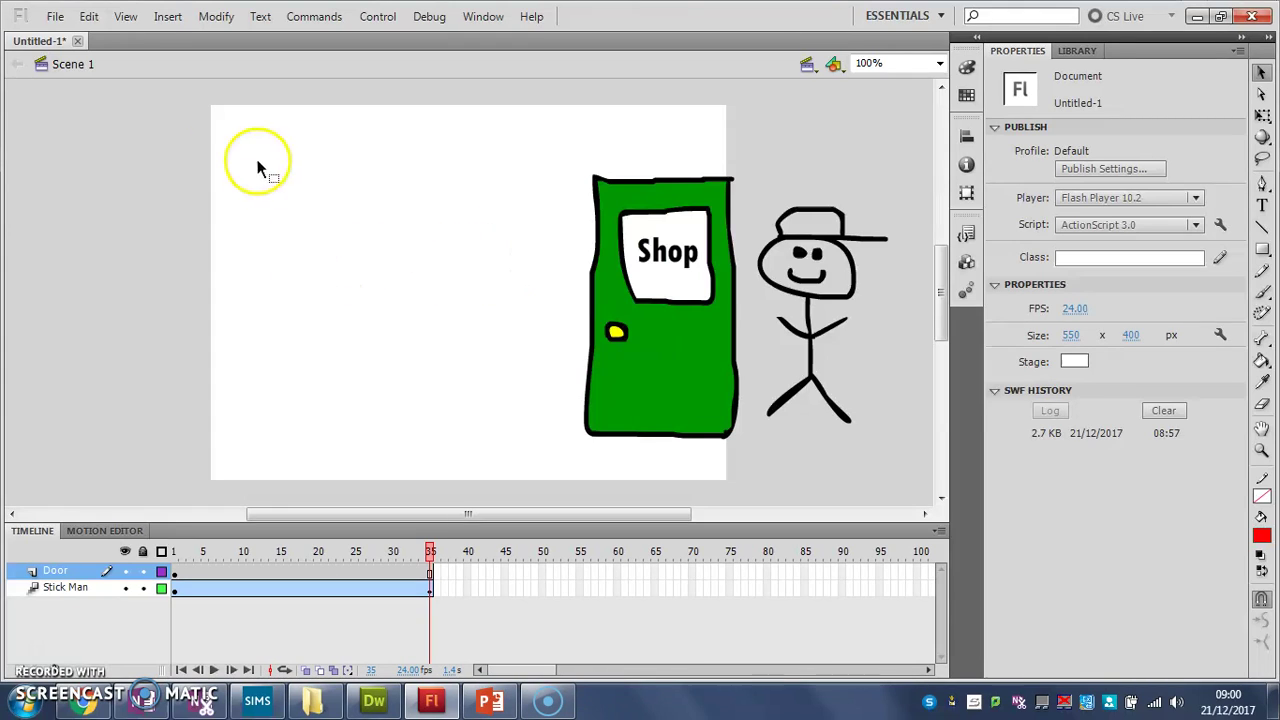
- Check the Insert menu, then switch to the empty Scene 2 from the Edit Scene list
click(172, 18)
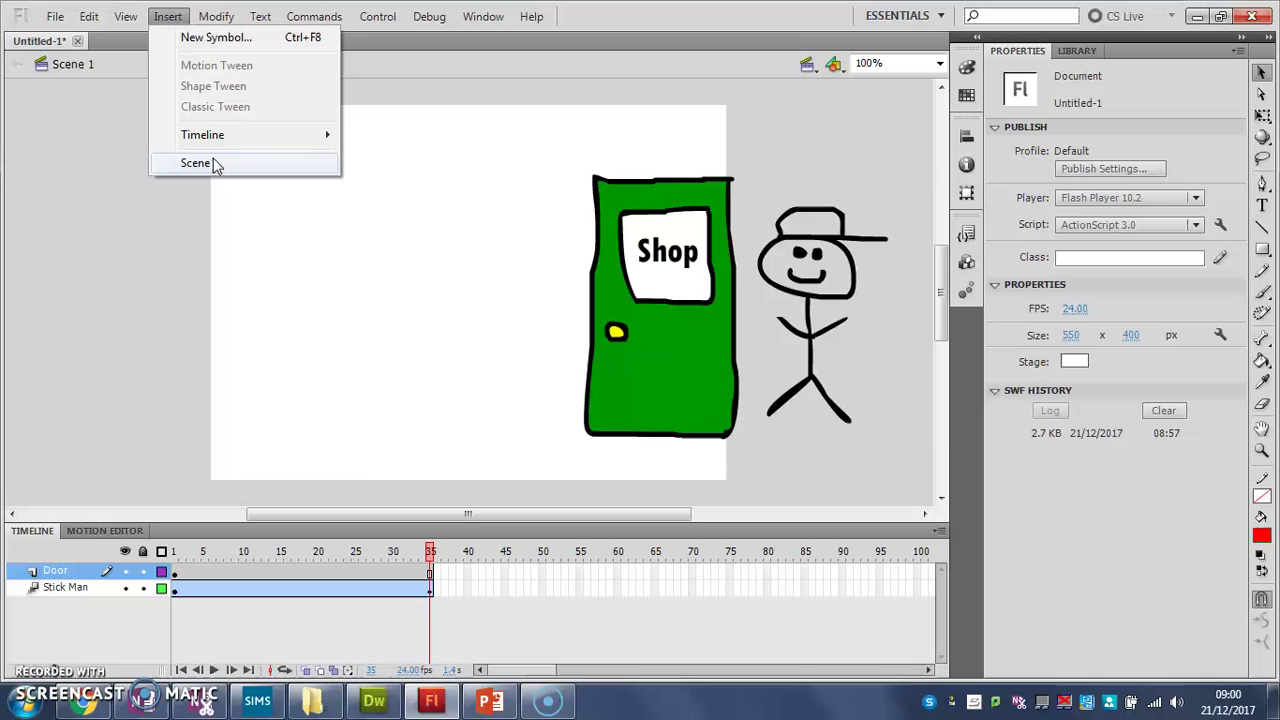
click(512, 102)
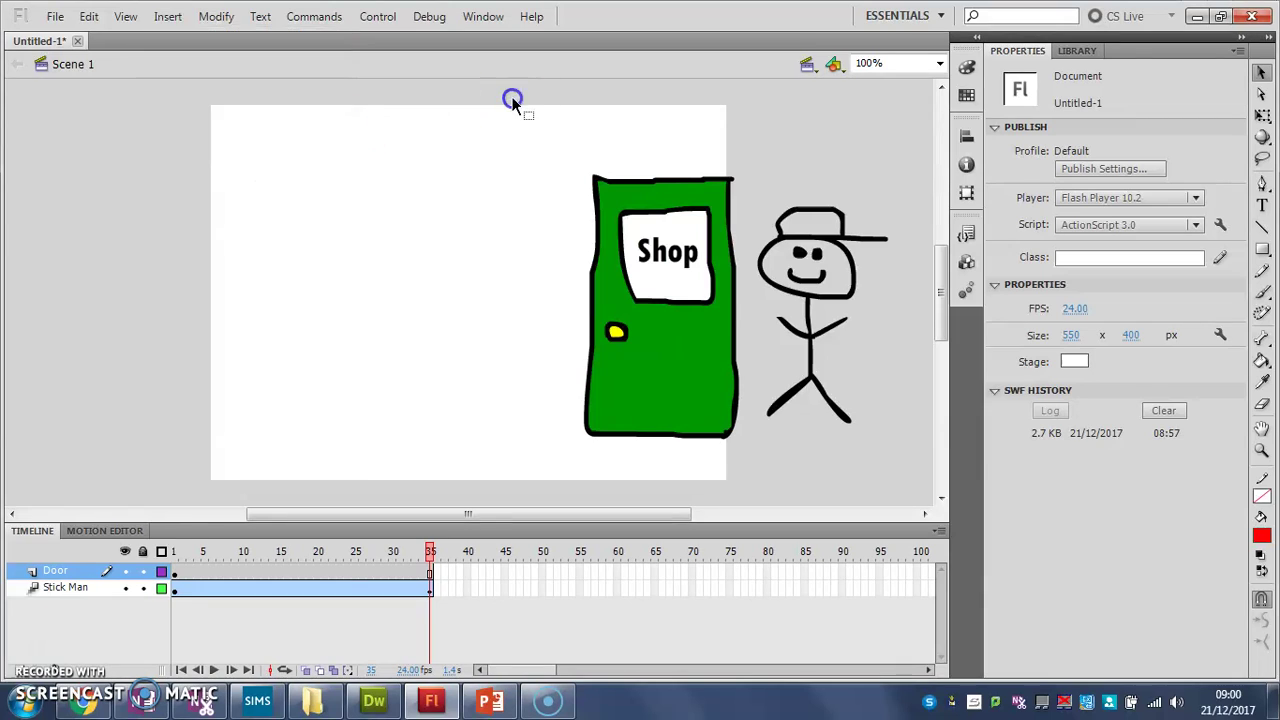
click(808, 65)
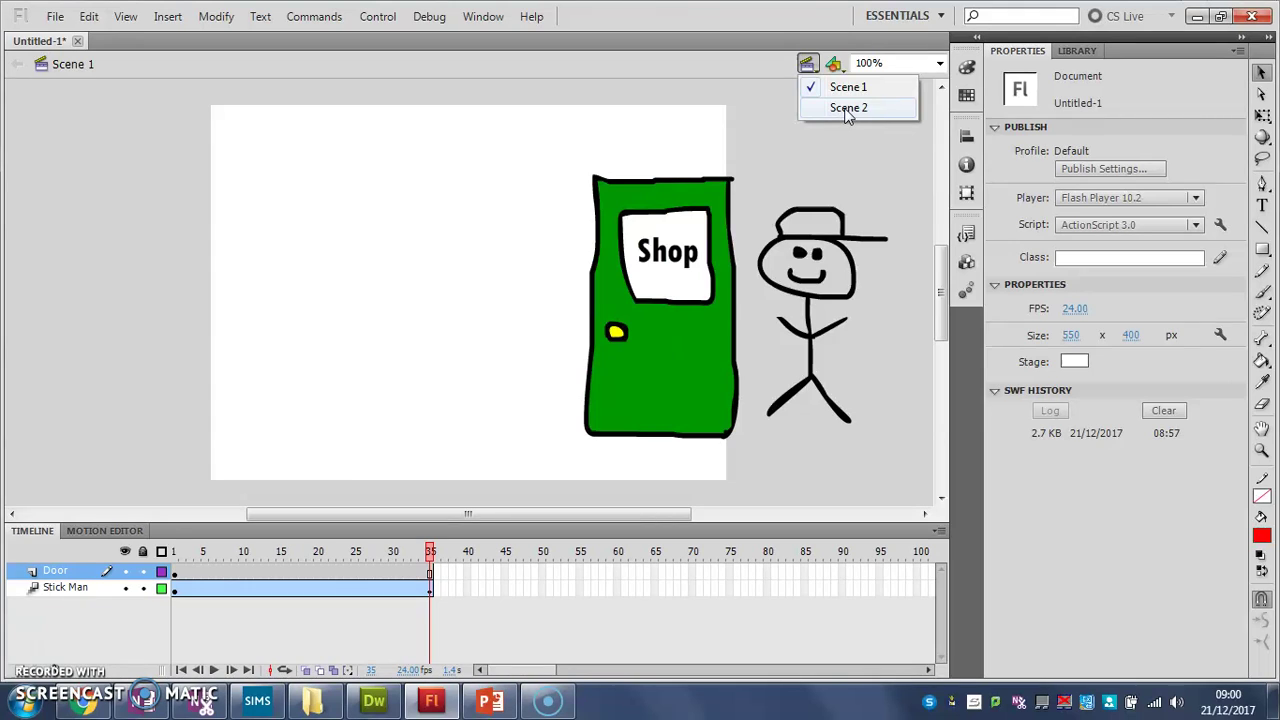
click(846, 109)
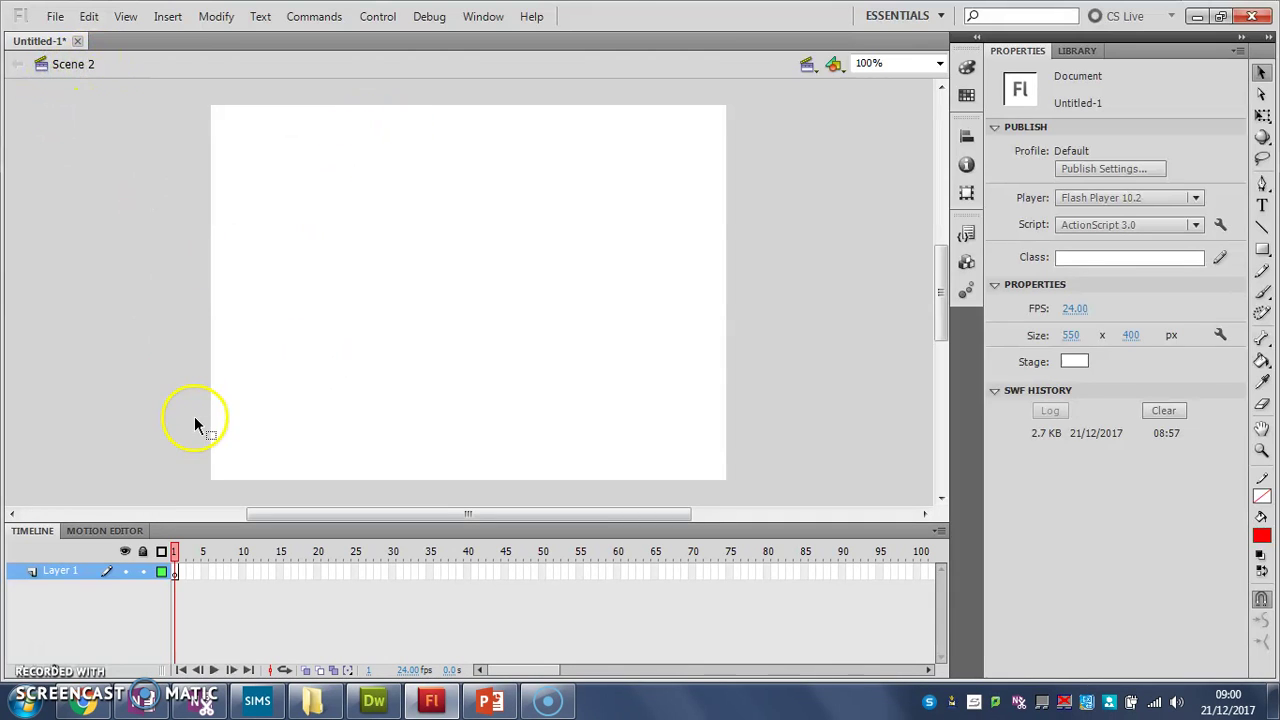
- Rename Layer 1 to Background
double_click(62, 572)
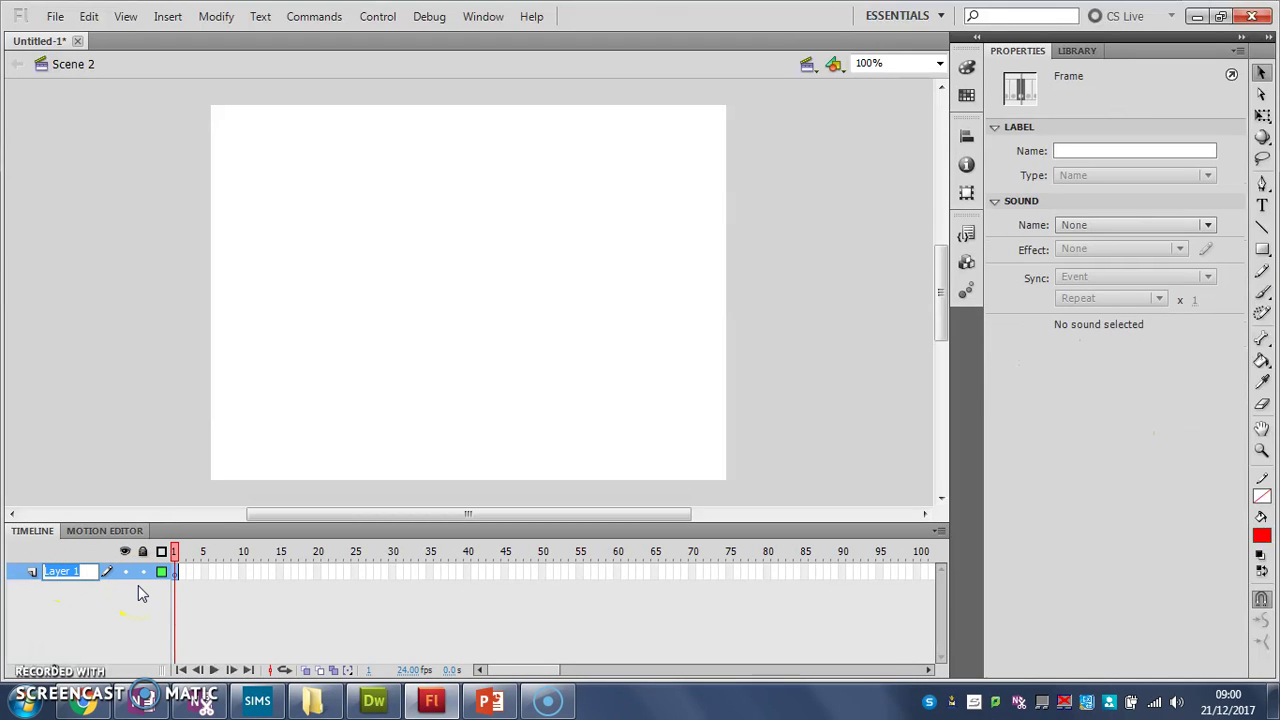
text(Background)
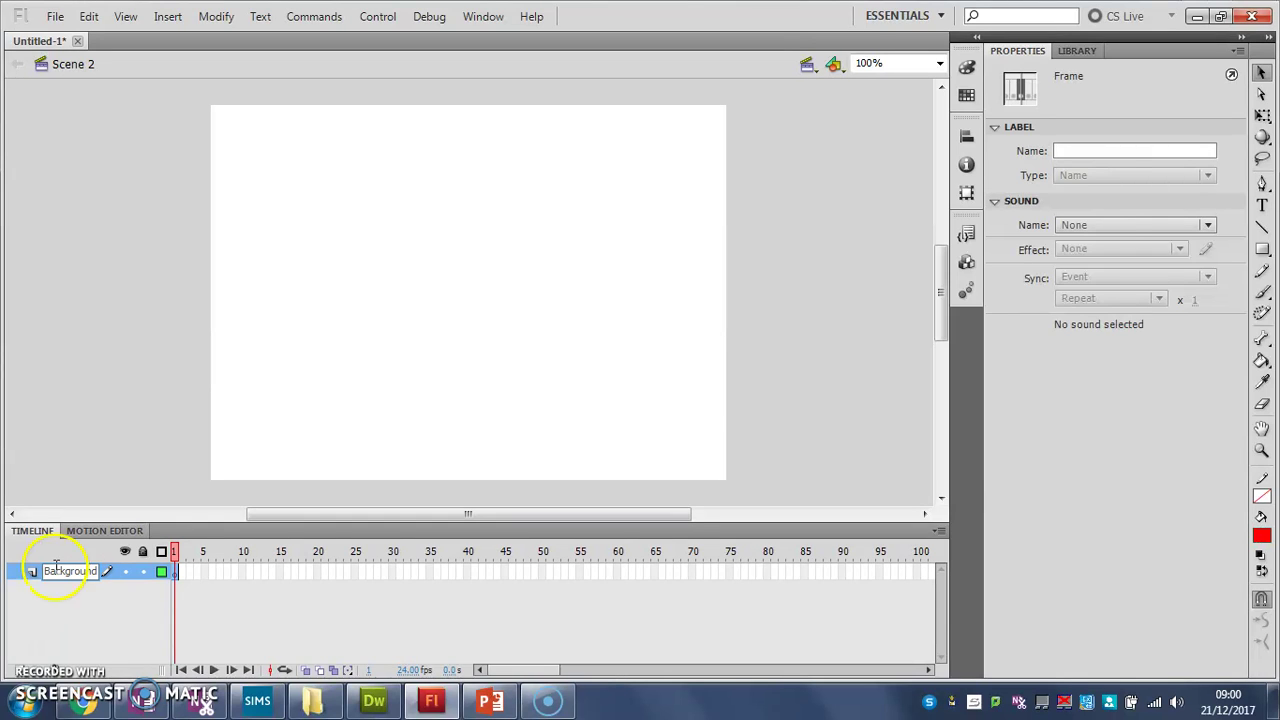
click(82, 386)
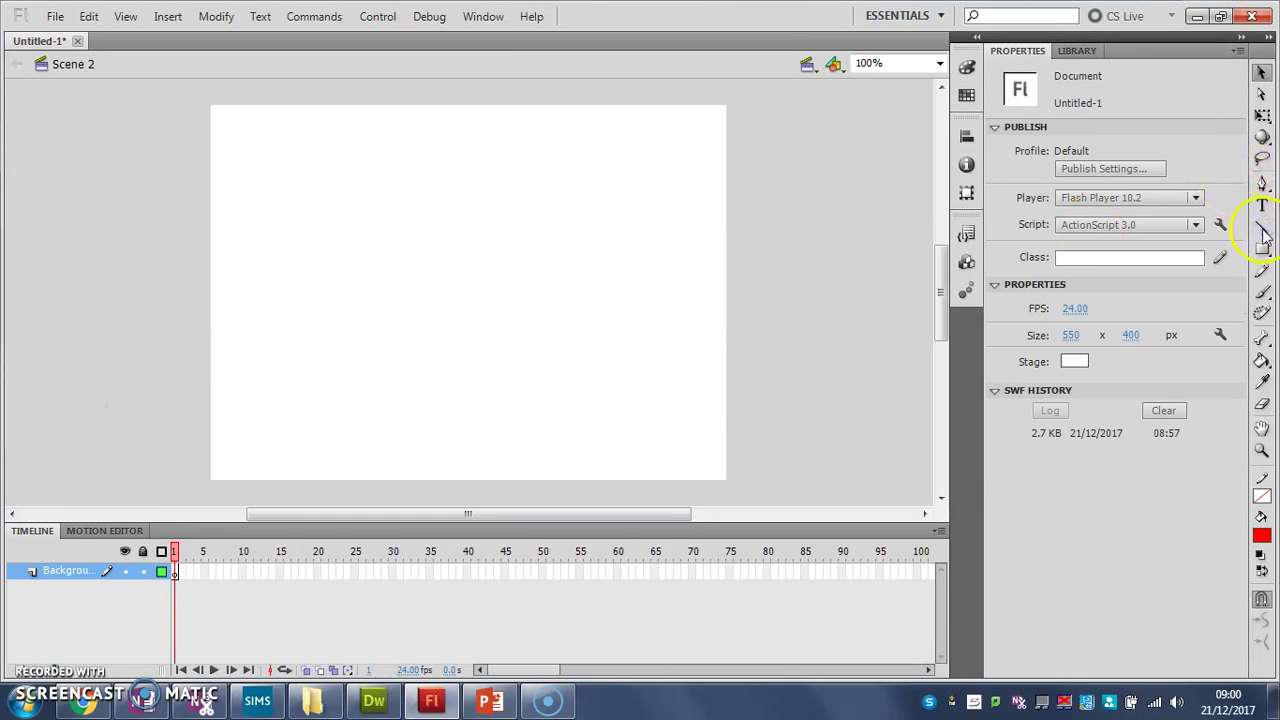
- With a black brush, paint the counter's top edge and front
click(1262, 291)
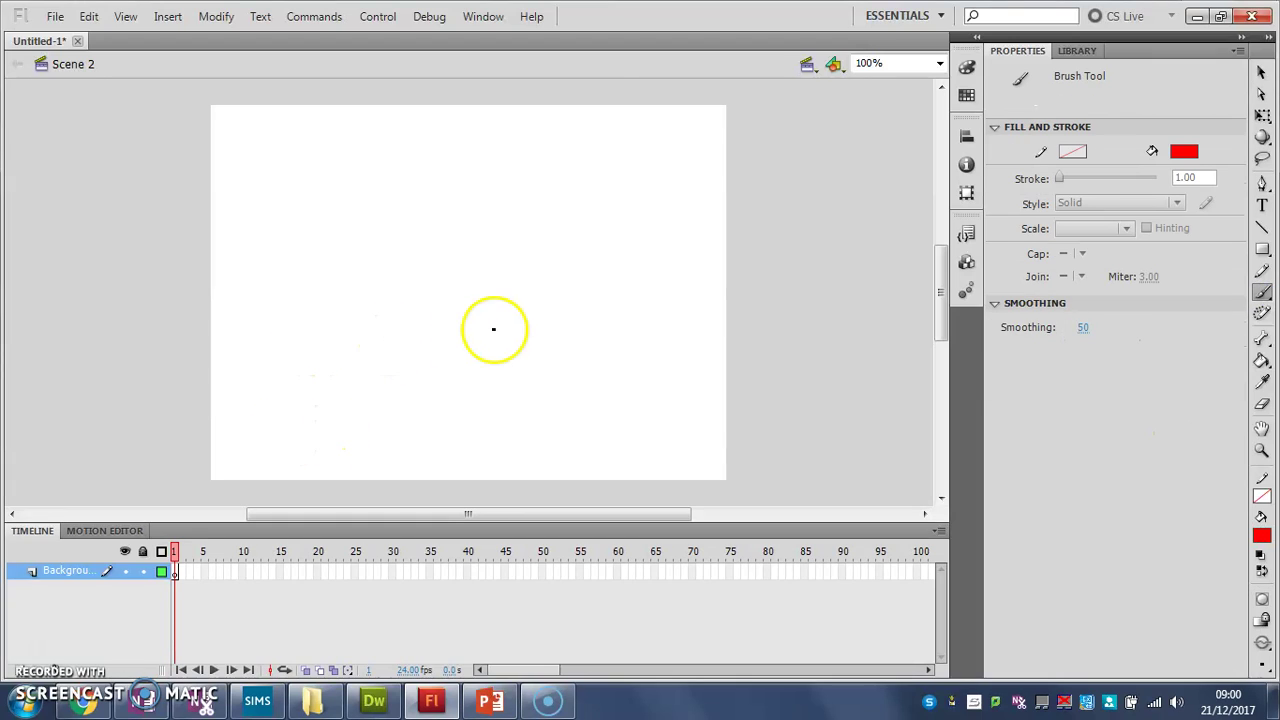
drag(521, 325, 714, 322)
key(ctrl+z)
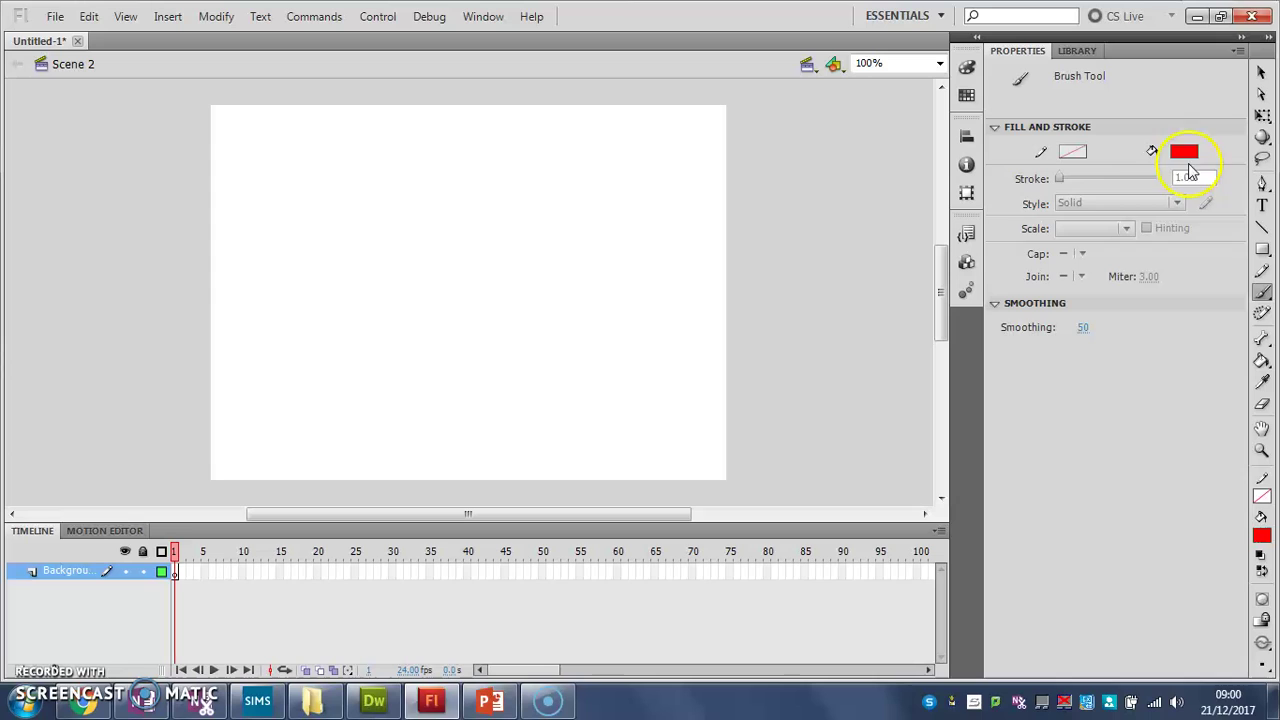
click(1184, 152)
click(1021, 189)
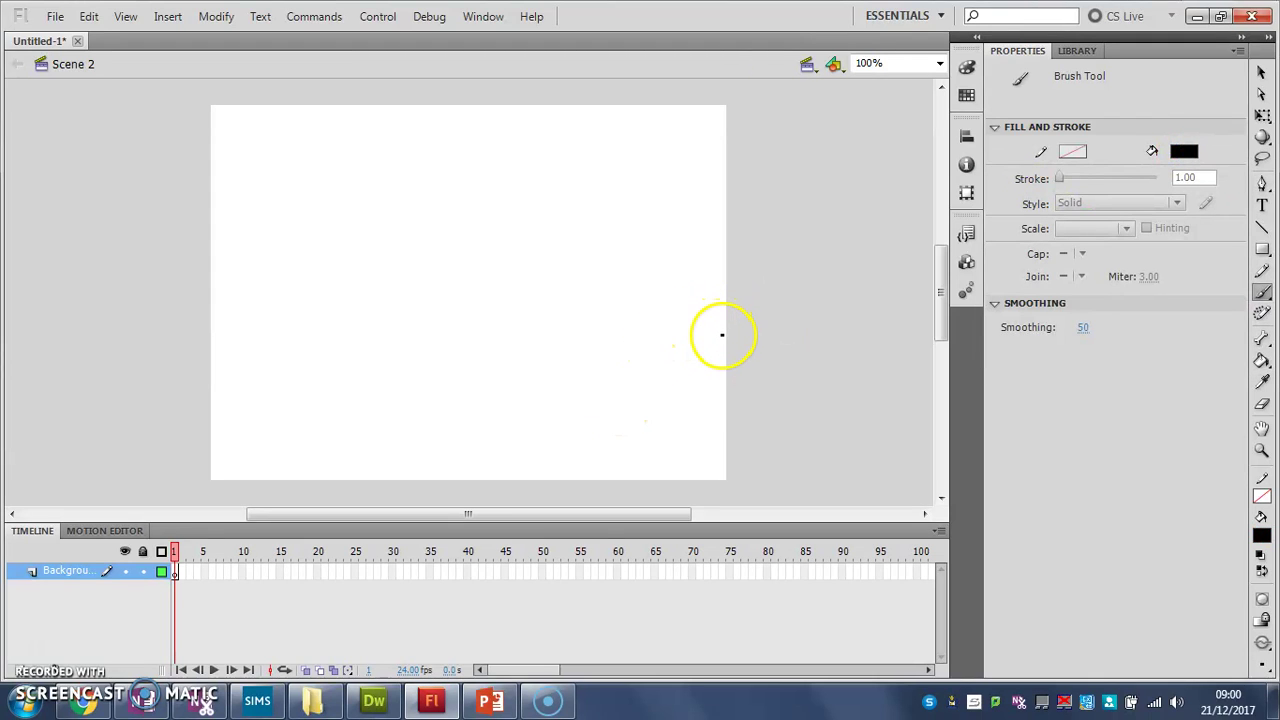
mouse_move(724, 335)
mouse_down()
mouse_move(539, 339)
mouse_move(721, 353)
mouse_up()
mouse_move(562, 349)
mouse_down()
mouse_move(555, 385)
mouse_move(558, 481)
mouse_move(730, 483)
mouse_move(722, 333)
mouse_up()
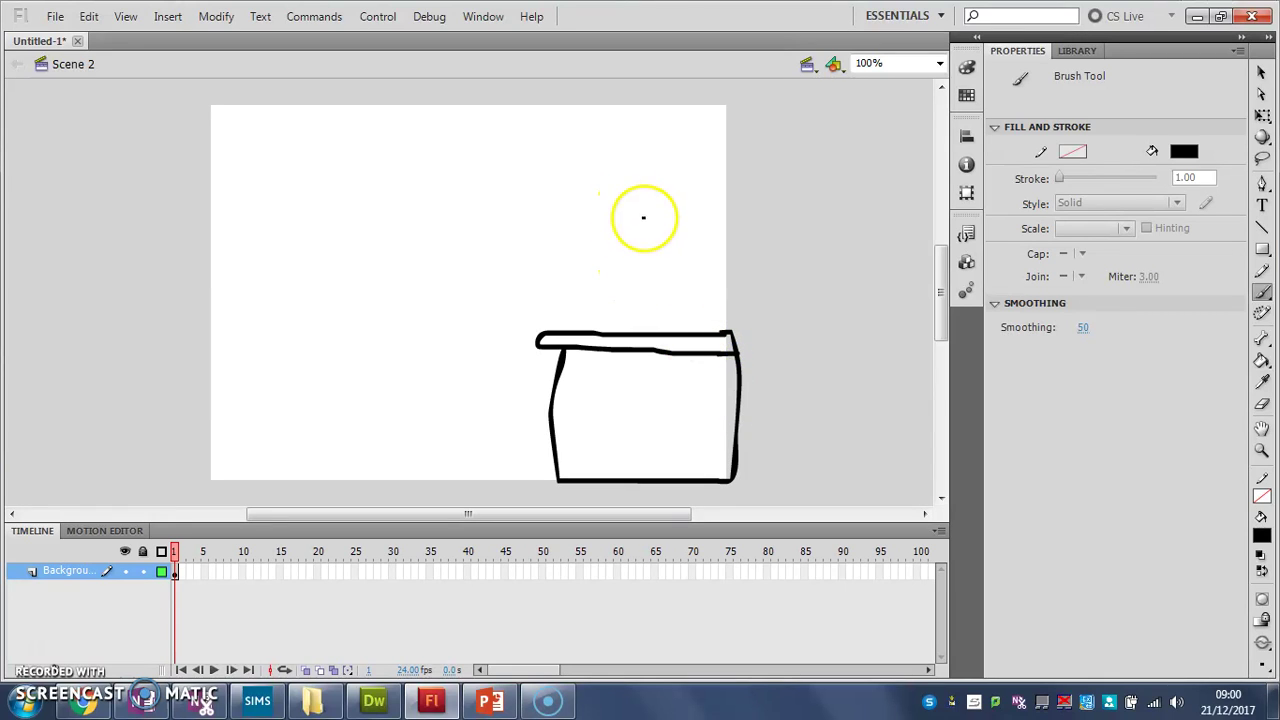
- Paint a shelf above the counter with two jars on it
mouse_move(597, 175)
mouse_down()
mouse_move(722, 178)
mouse_move(709, 171)
mouse_up()
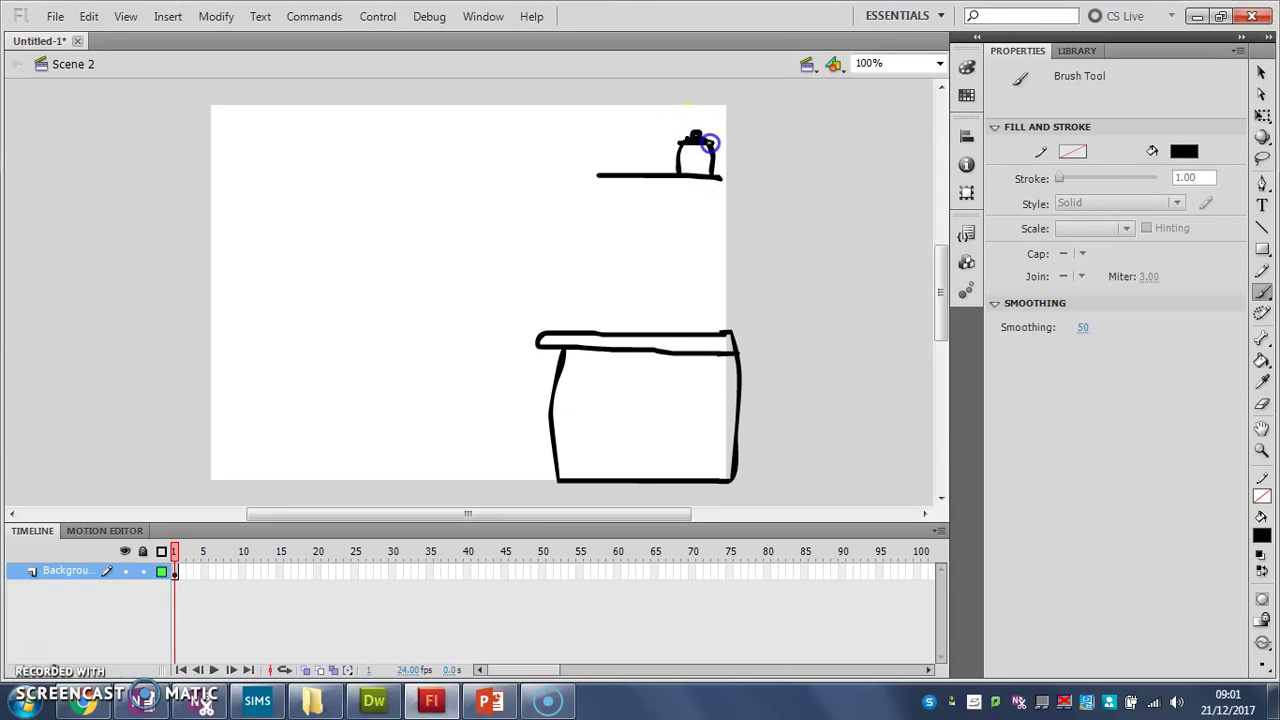
mouse_move(694, 140)
mouse_down()
mouse_move(630, 145)
mouse_move(644, 142)
mouse_move(656, 174)
mouse_move(651, 140)
mouse_up()
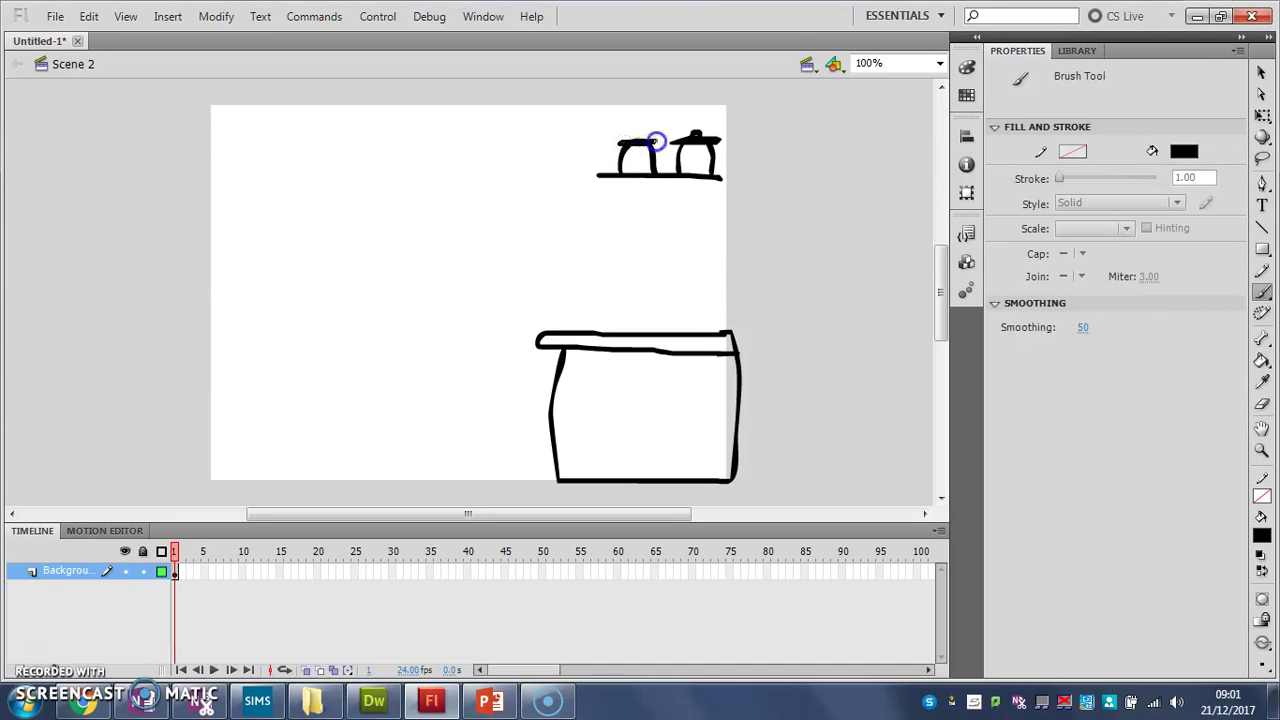
drag(627, 140, 618, 141)
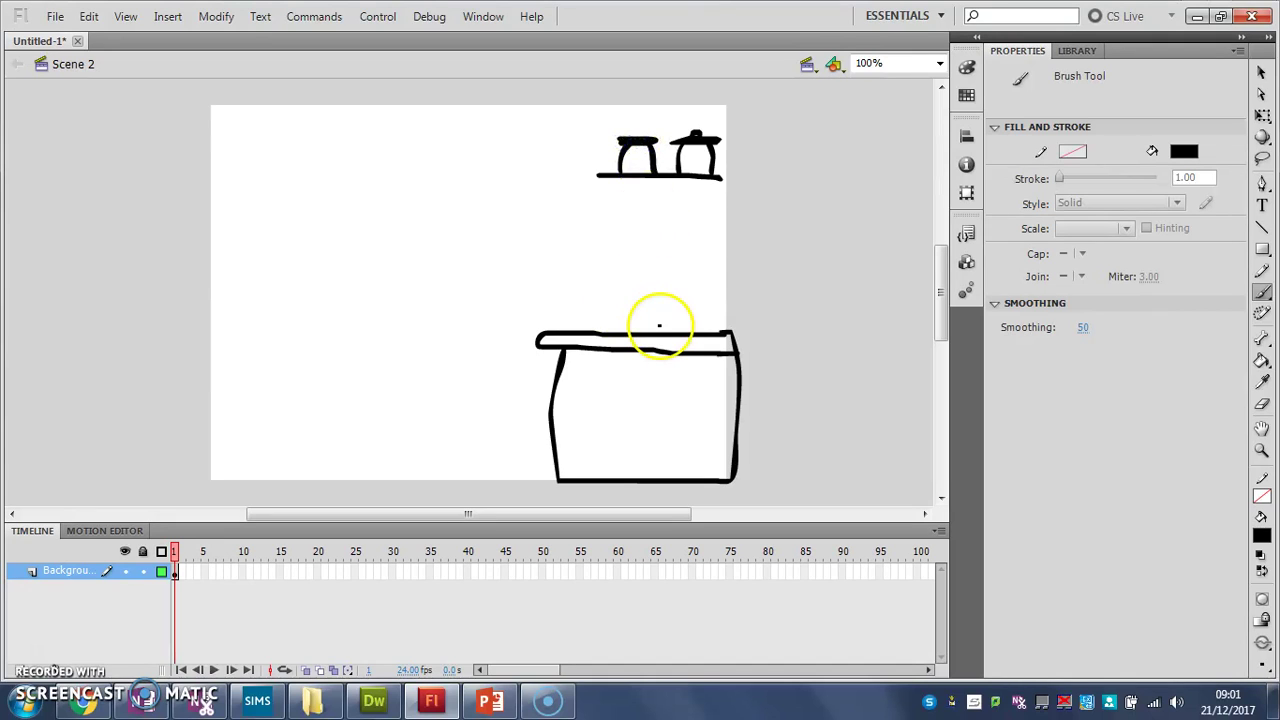
- Fill the counter body with brown #663300 using the Paint Bucket
click(1262, 360)
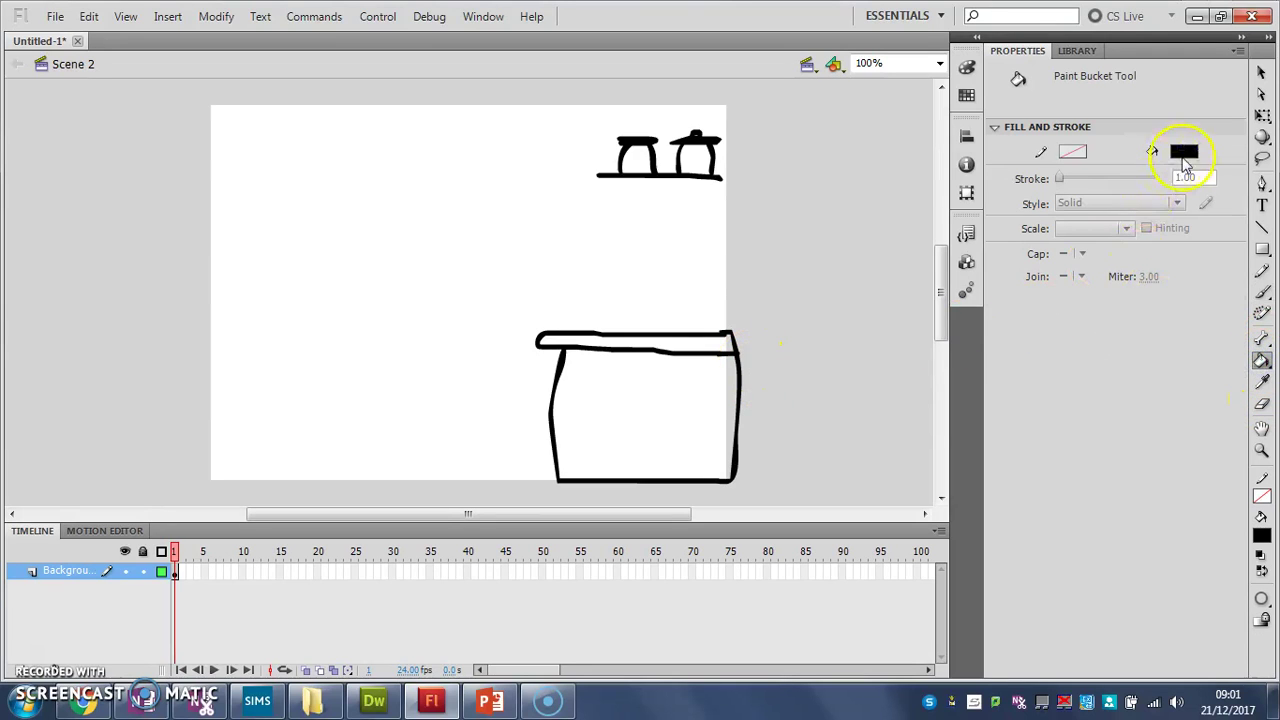
click(1182, 158)
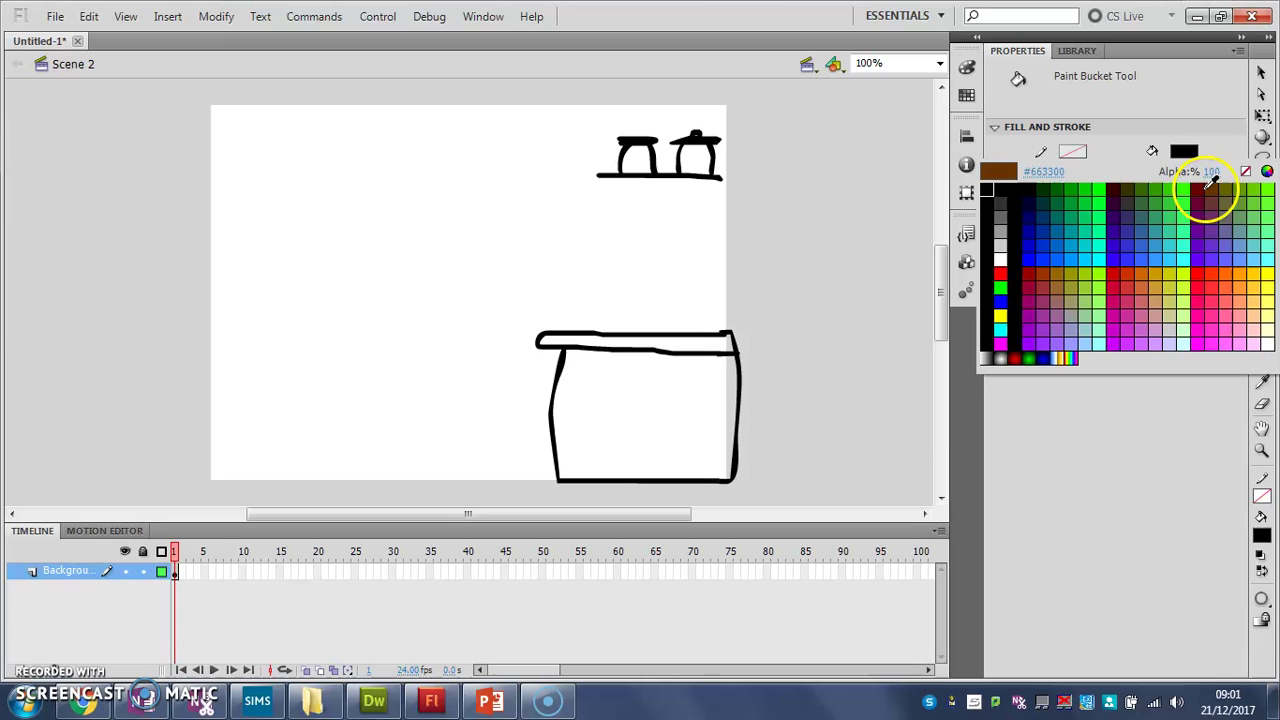
click(1207, 188)
click(680, 394)
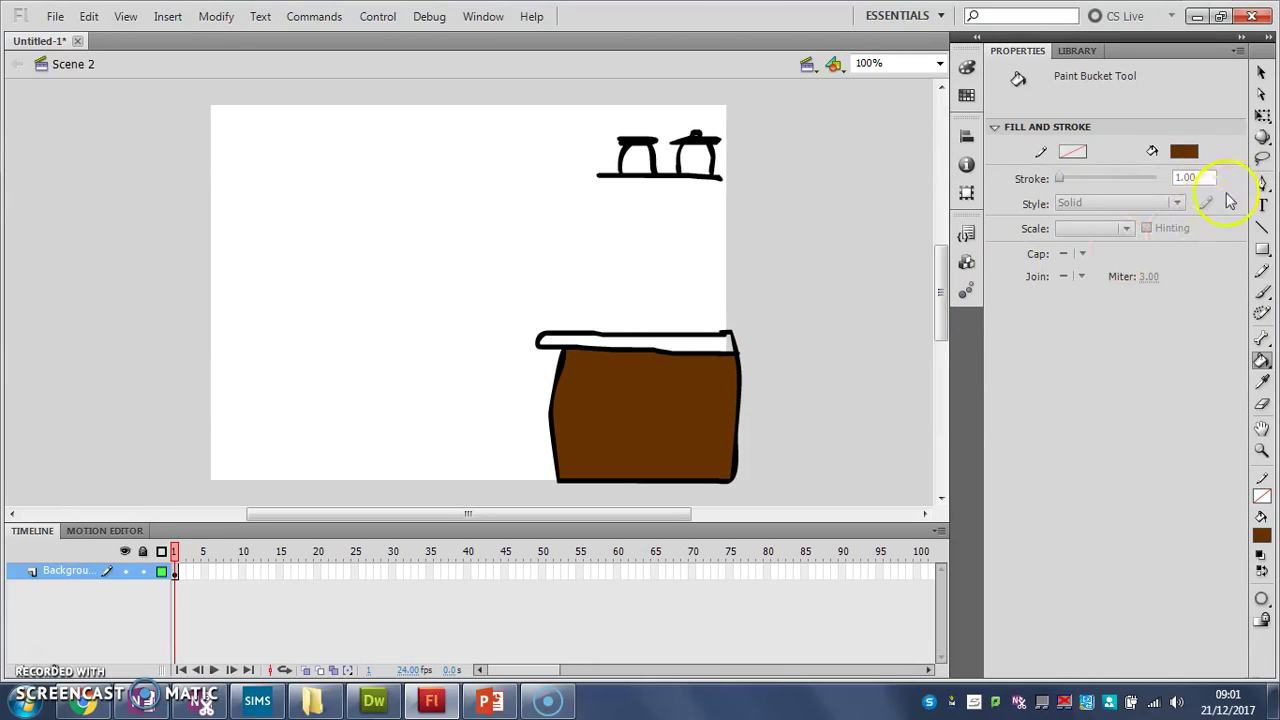
- Fill the counter's top strip with yellow
click(1184, 151)
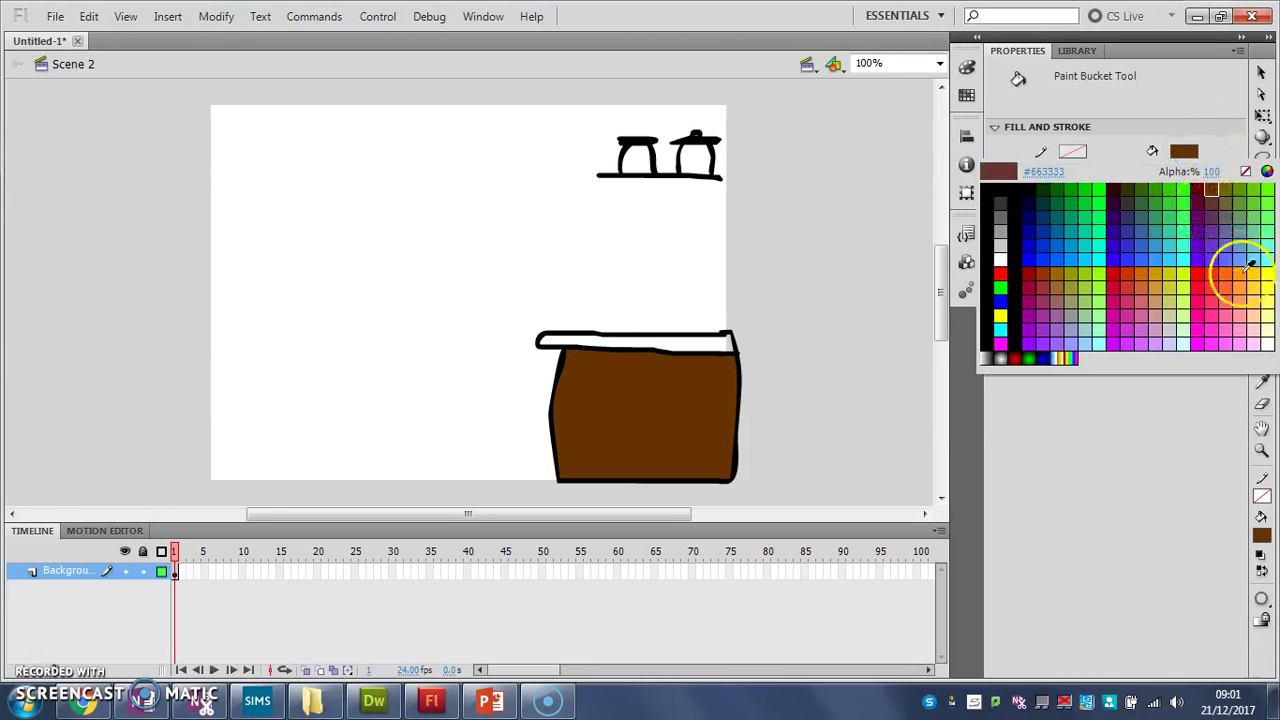
click(1265, 290)
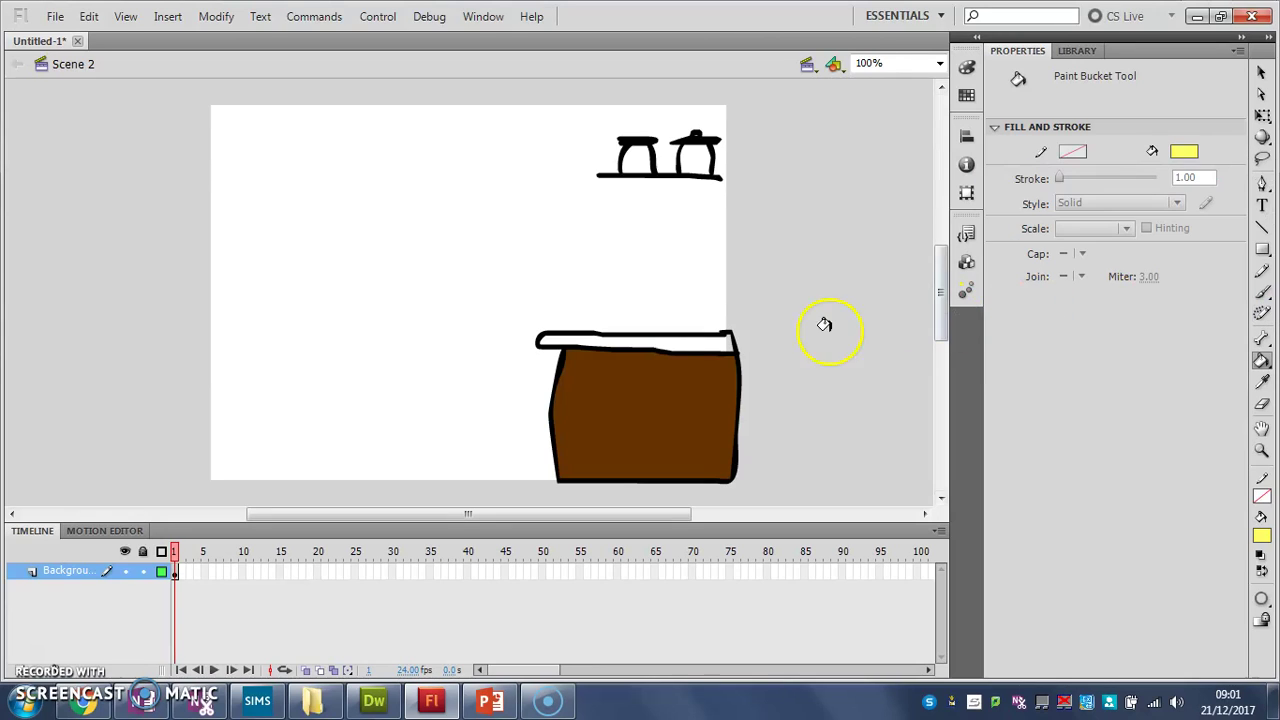
click(725, 342)
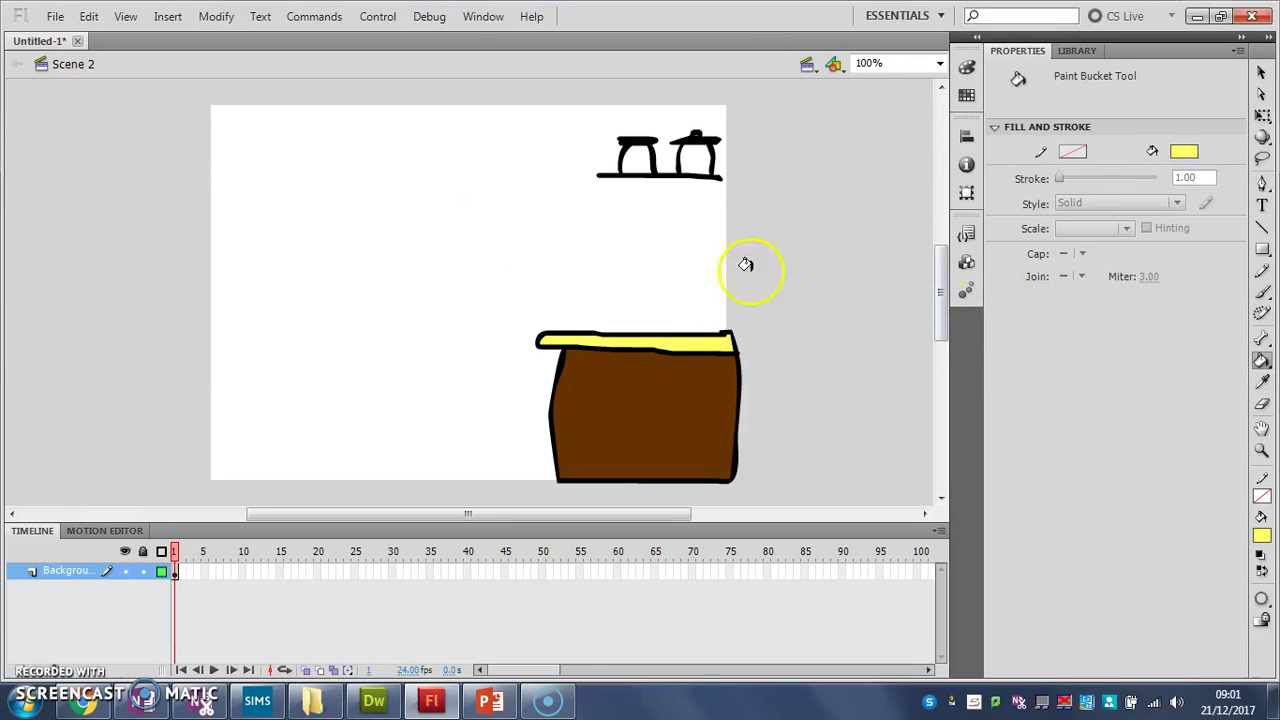
click(16, 674)
- Add a new layer named Shopkeeper and hide the Background layer
click(55, 588)
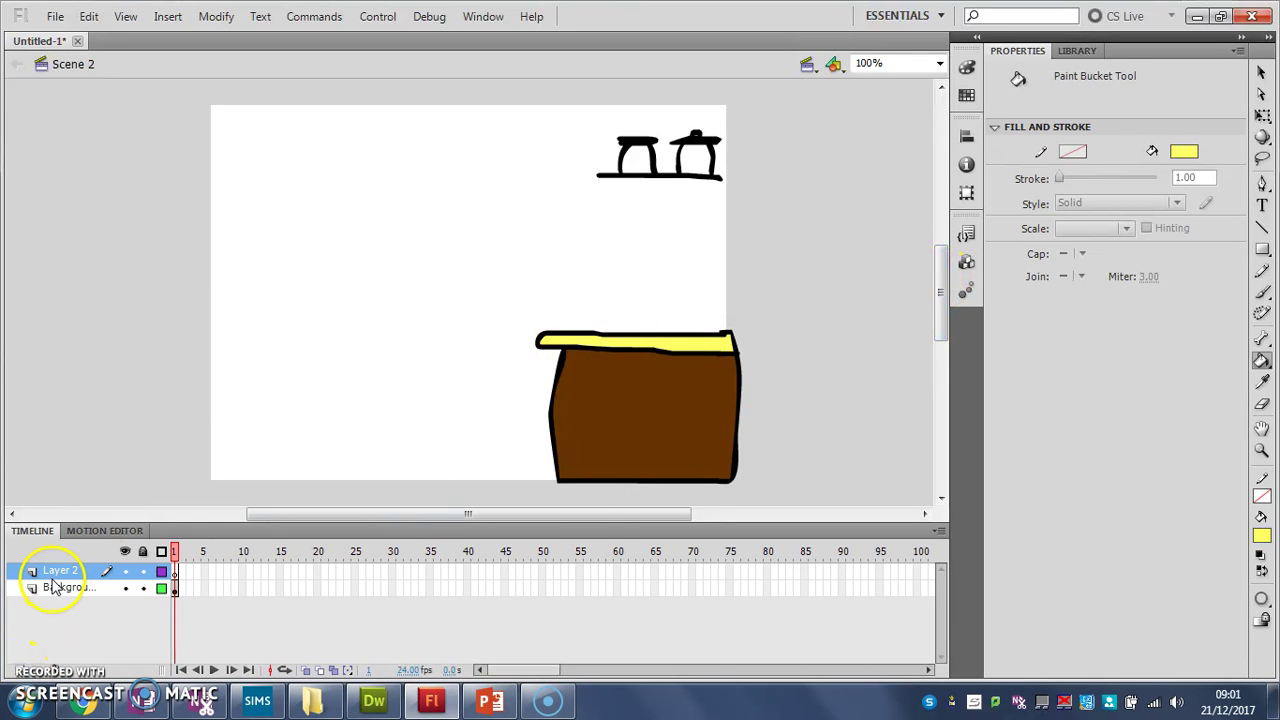
double_click(60, 570)
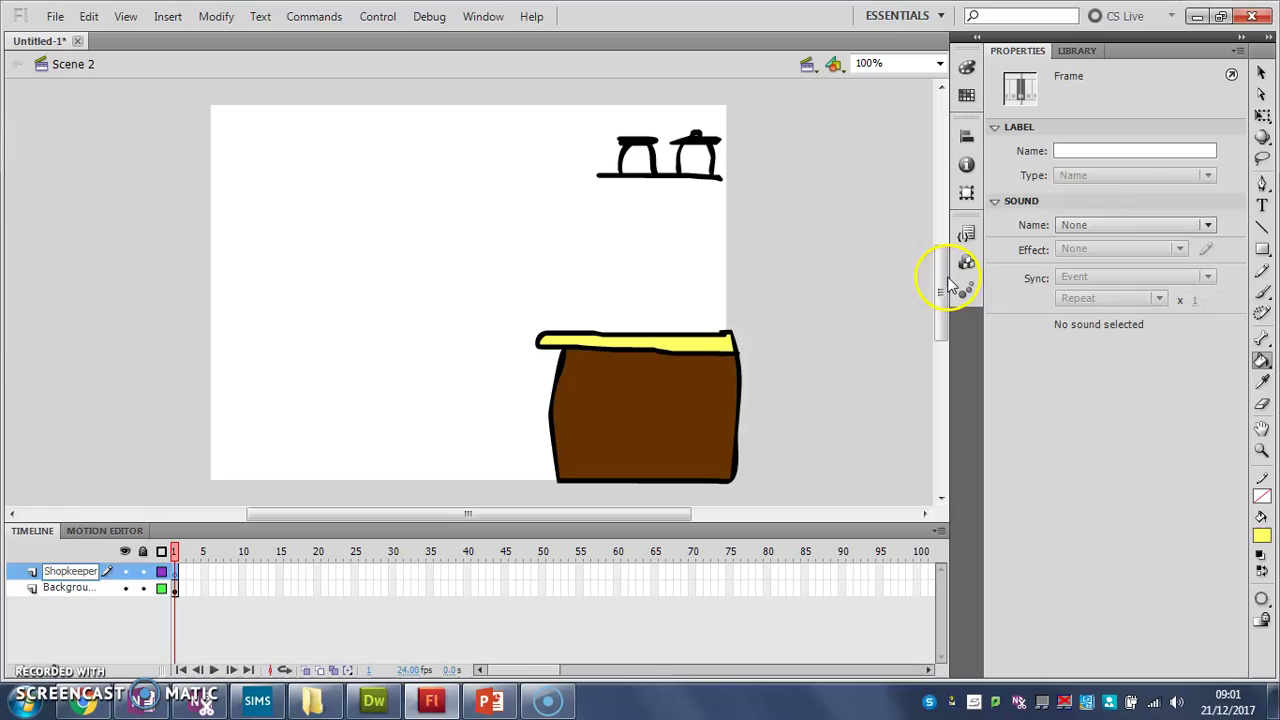
click(1260, 73)
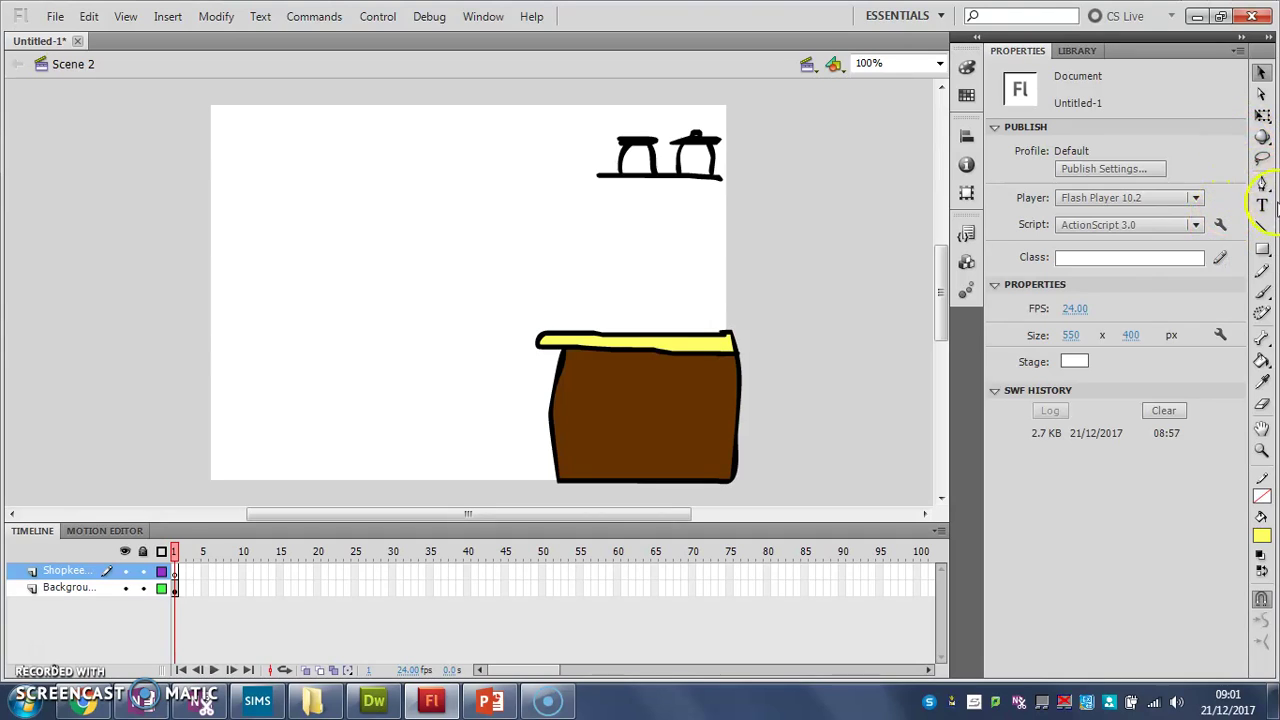
click(125, 588)
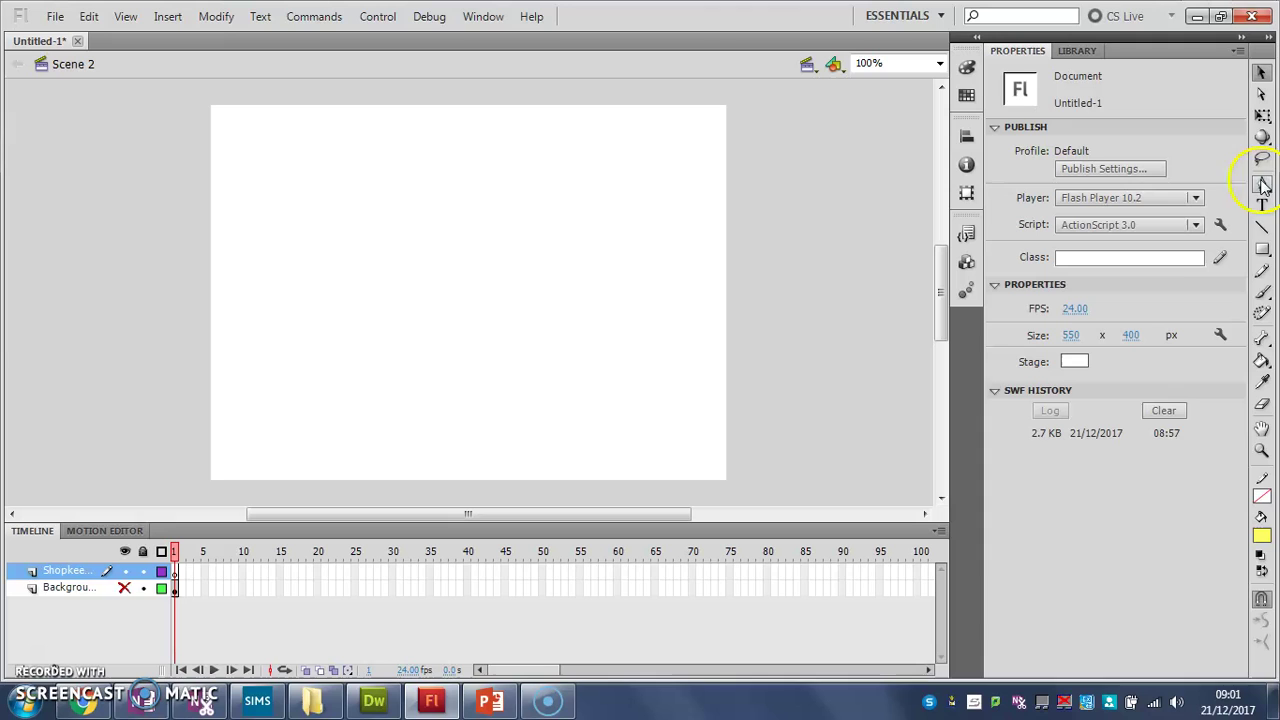
- Paint a black stick-figure shopkeeper with legs, body, long hair, an eye and a mouth
click(1262, 292)
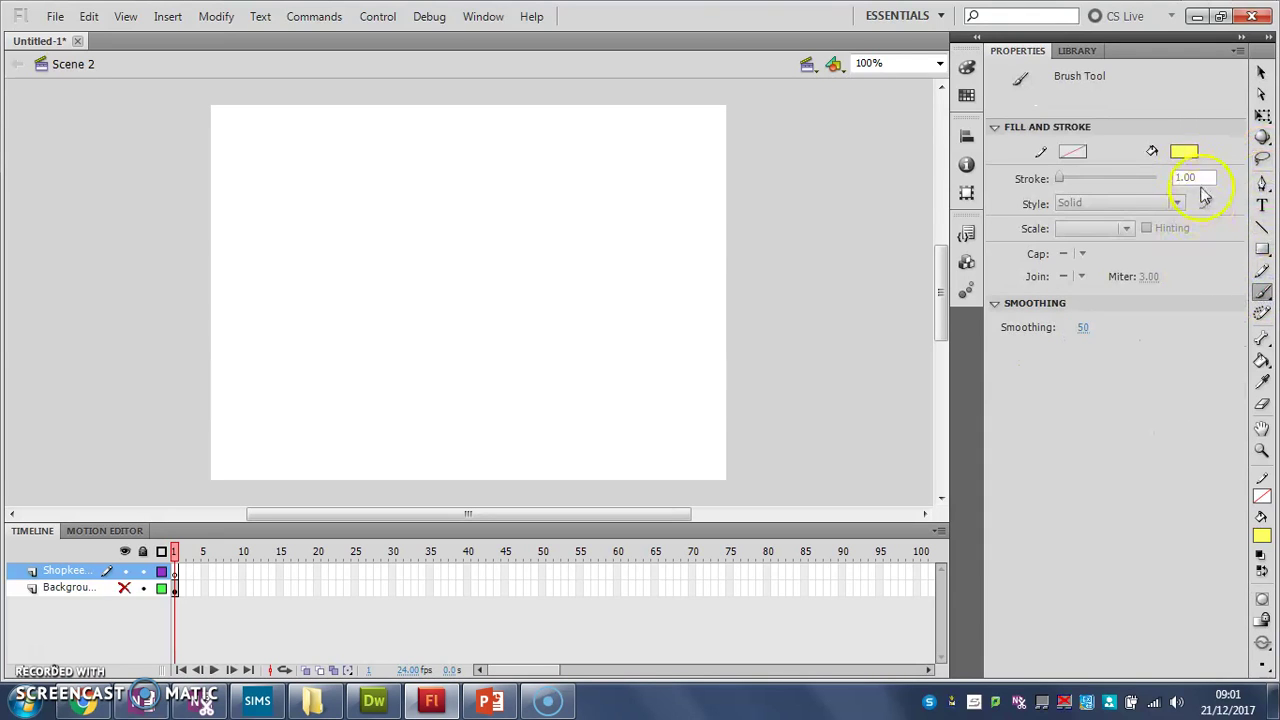
click(1185, 152)
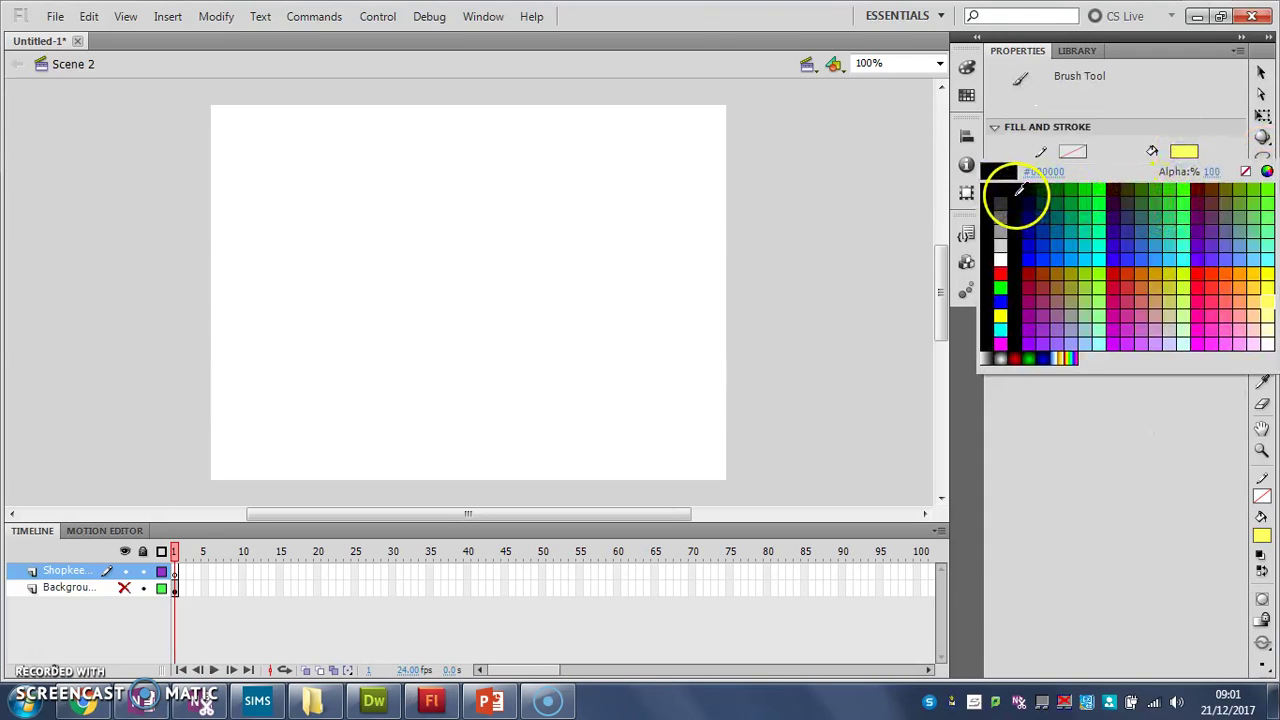
click(1021, 184)
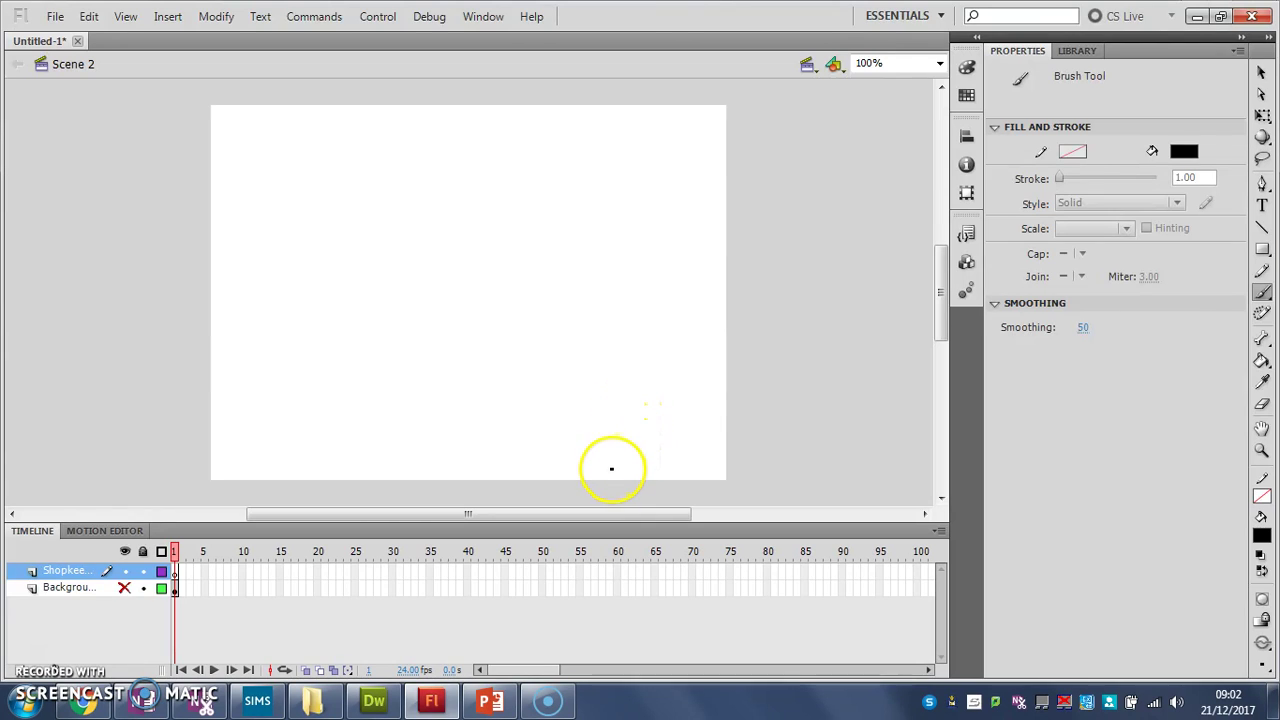
mouse_move(596, 476)
mouse_down()
mouse_move(646, 407)
mouse_move(686, 477)
mouse_up()
mouse_move(641, 400)
mouse_down()
mouse_move(642, 300)
mouse_move(631, 328)
mouse_move(602, 325)
mouse_move(699, 326)
mouse_move(629, 298)
mouse_move(608, 272)
mouse_move(640, 243)
mouse_move(675, 256)
mouse_move(647, 300)
mouse_up()
mouse_move(641, 241)
mouse_down()
mouse_move(712, 258)
mouse_move(712, 300)
mouse_move(677, 312)
mouse_move(672, 297)
mouse_move(701, 238)
mouse_move(622, 244)
mouse_up()
click(633, 259)
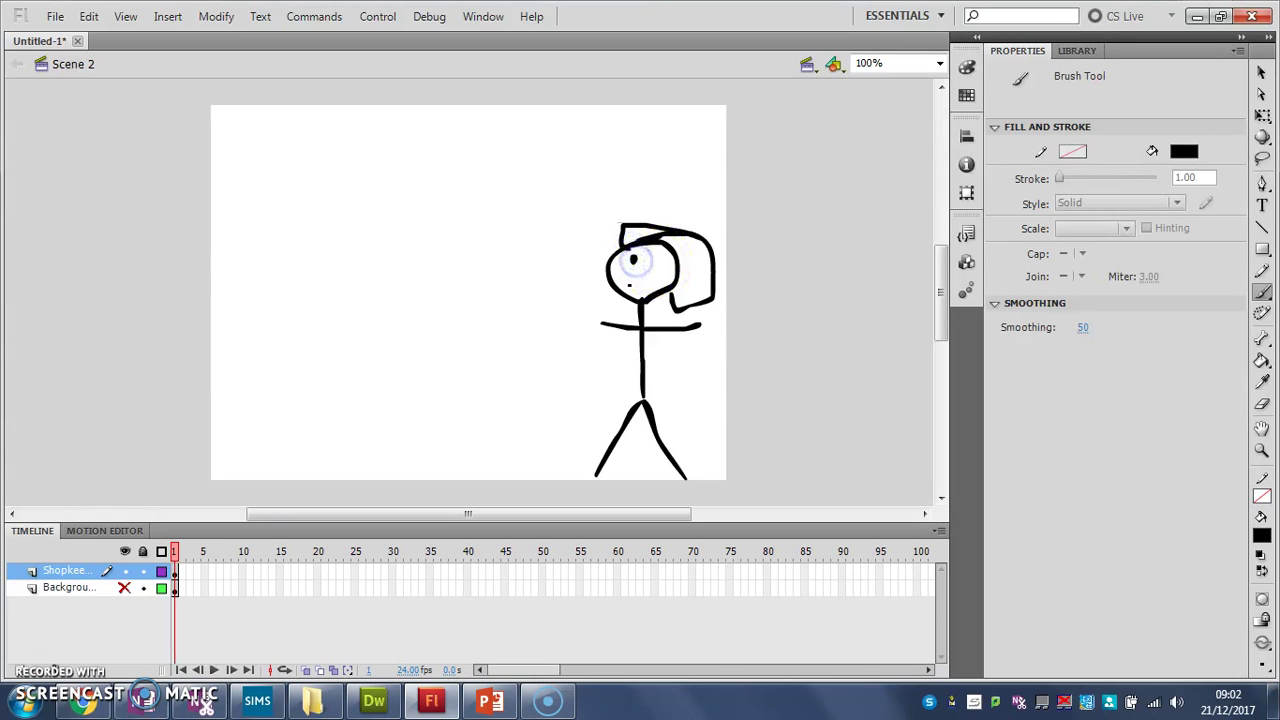
drag(650, 270, 652, 271)
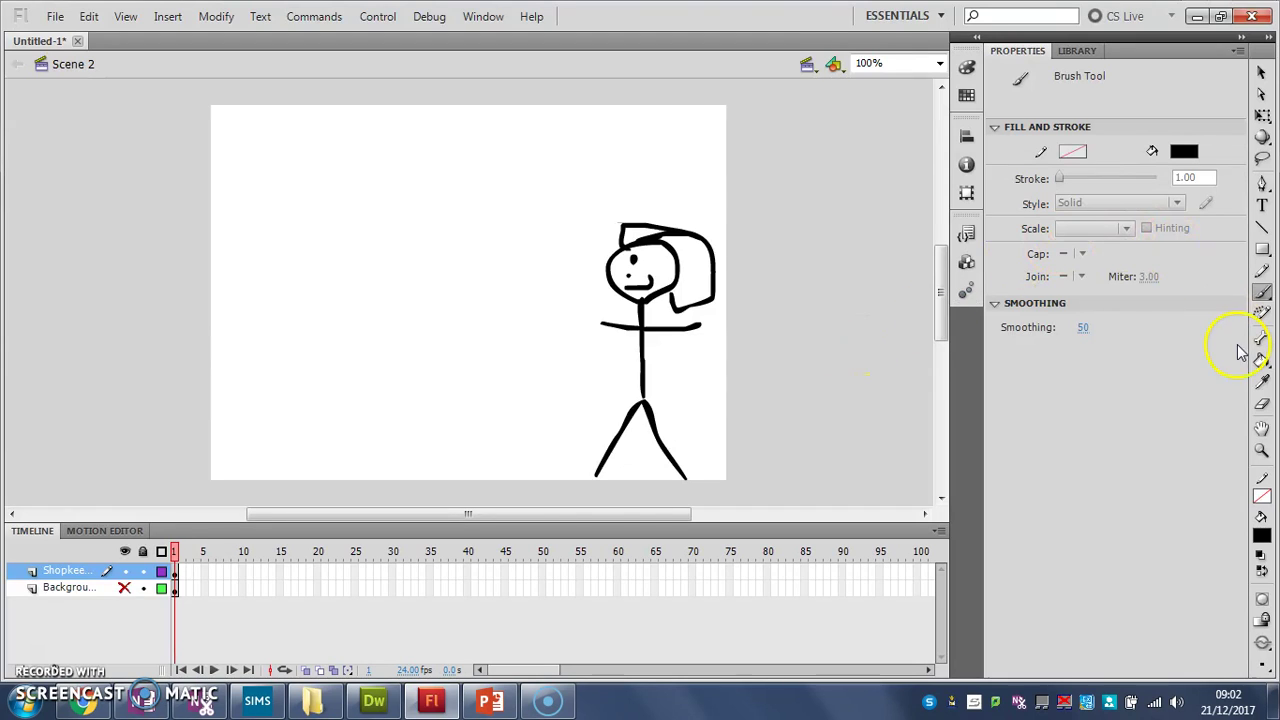
- Show Background again and move the Shopkeeper layer beneath it
click(124, 588)
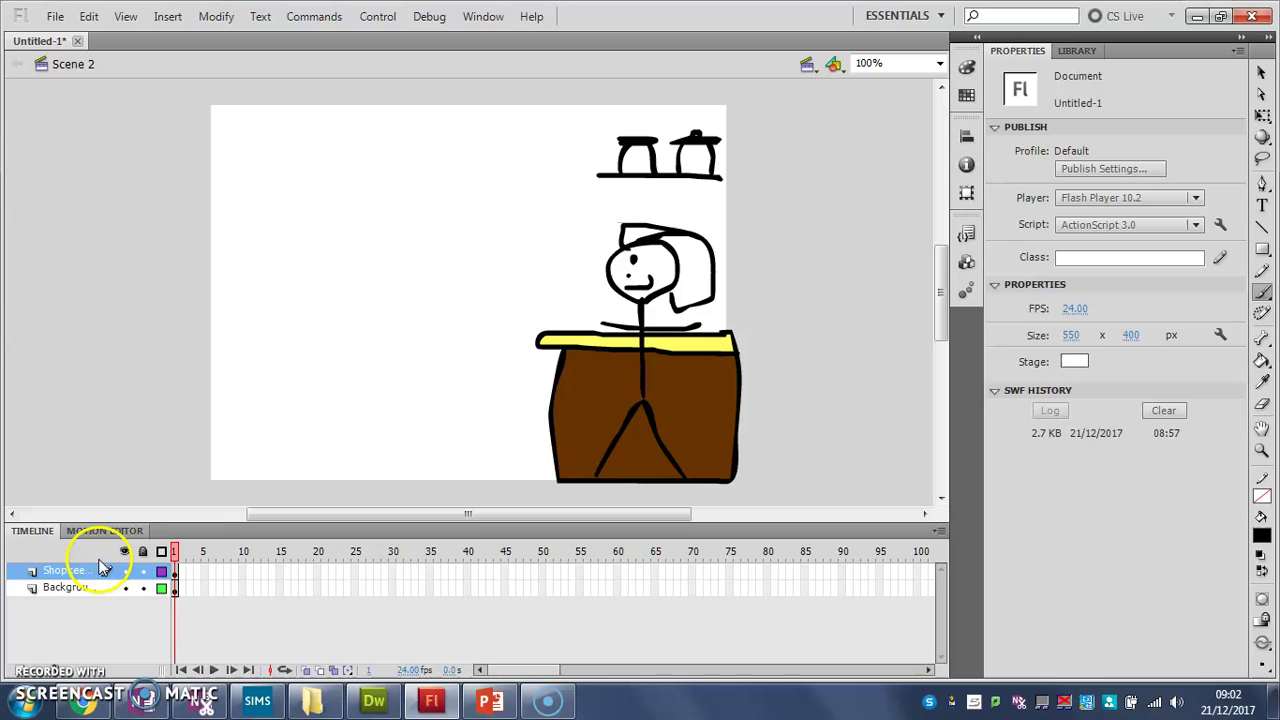
click(76, 572)
drag(76, 572, 74, 603)
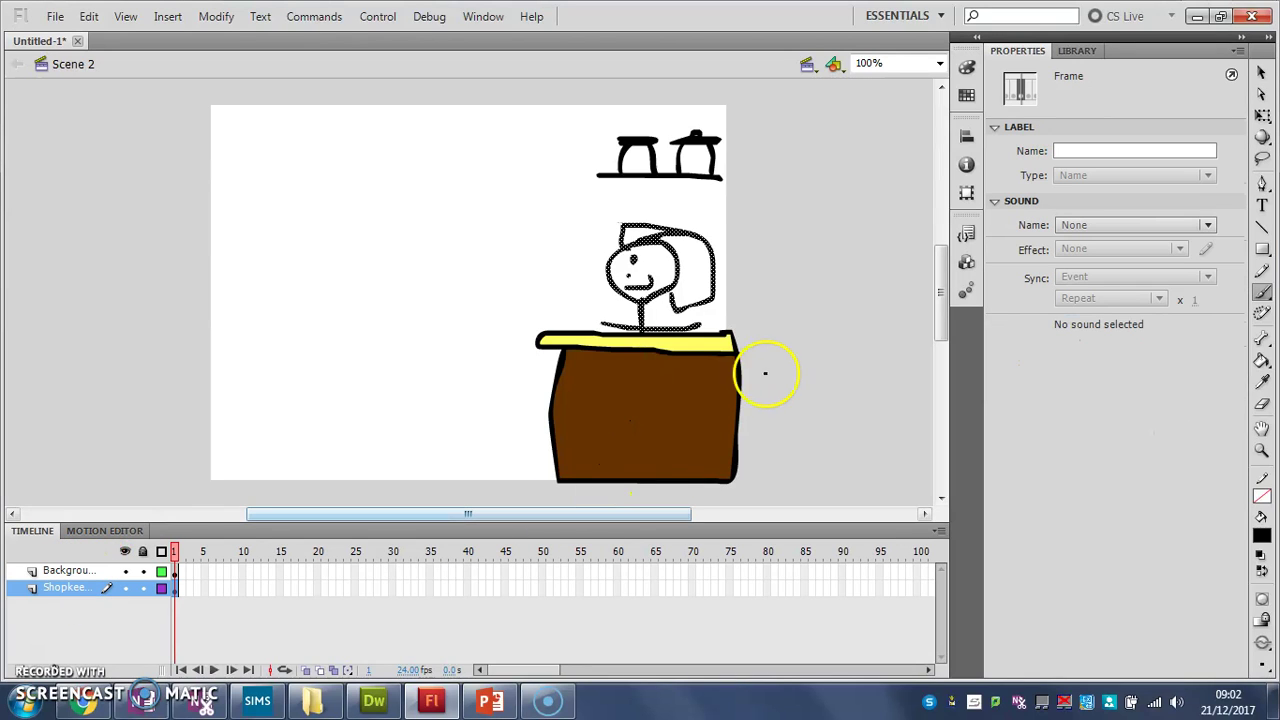
- Toggle the layers' visibility to check the stacking, leaving both visible
click(66, 590)
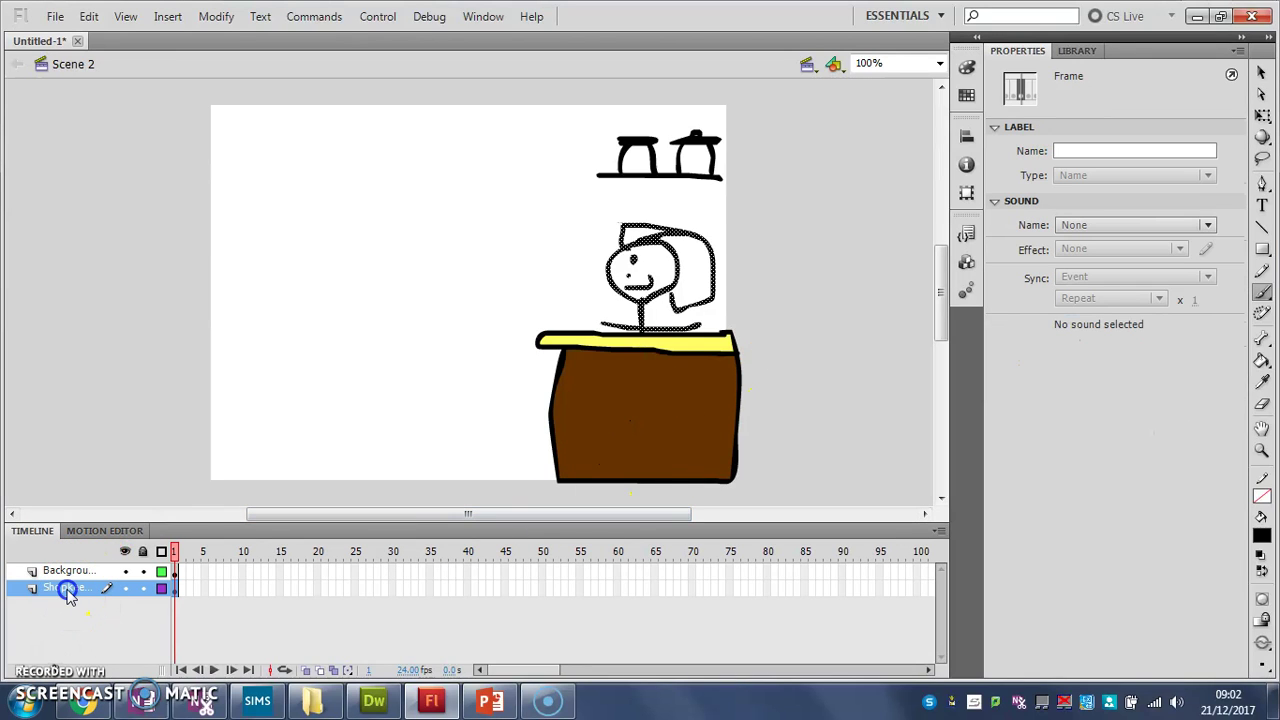
click(125, 571)
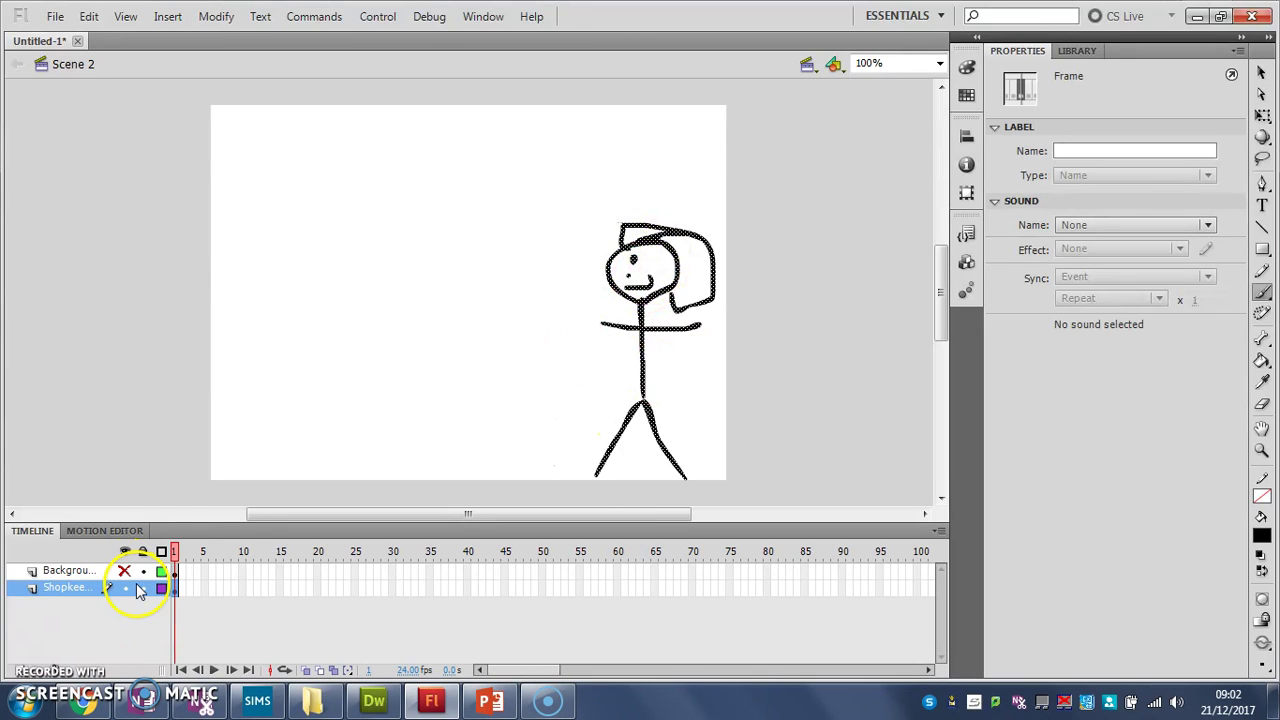
click(124, 588)
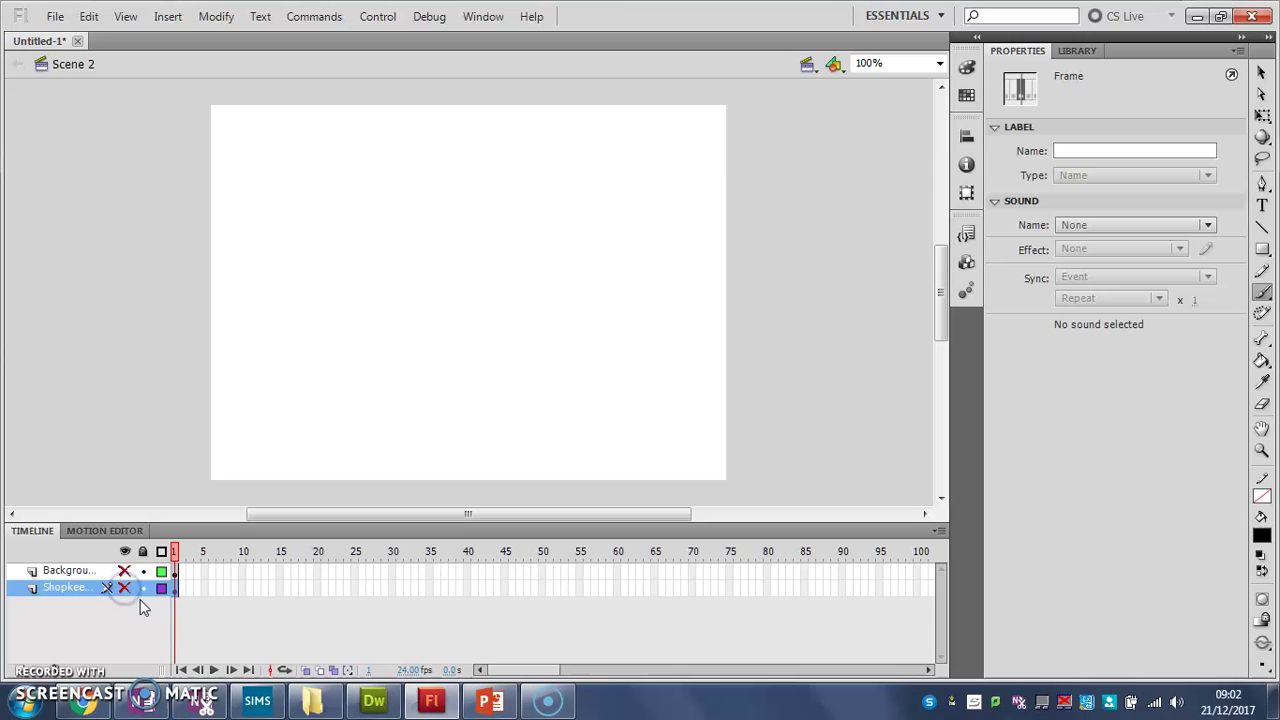
click(124, 587)
click(124, 570)
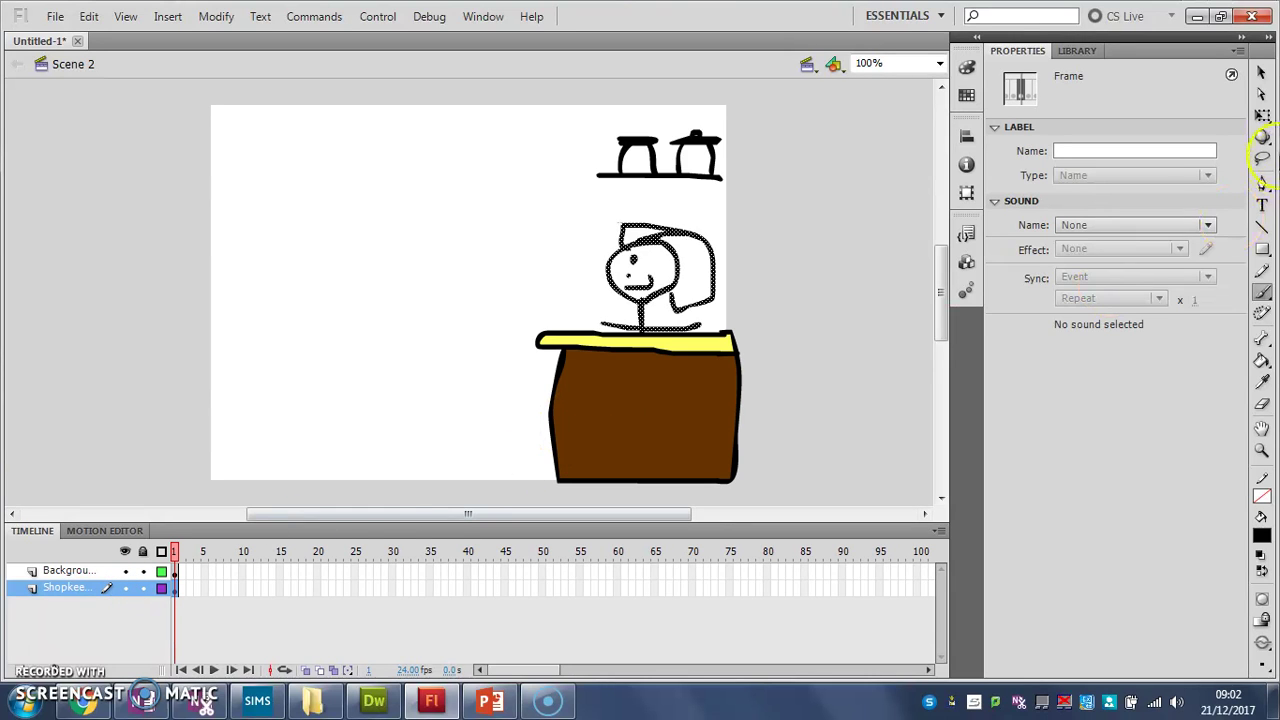
click(1261, 72)
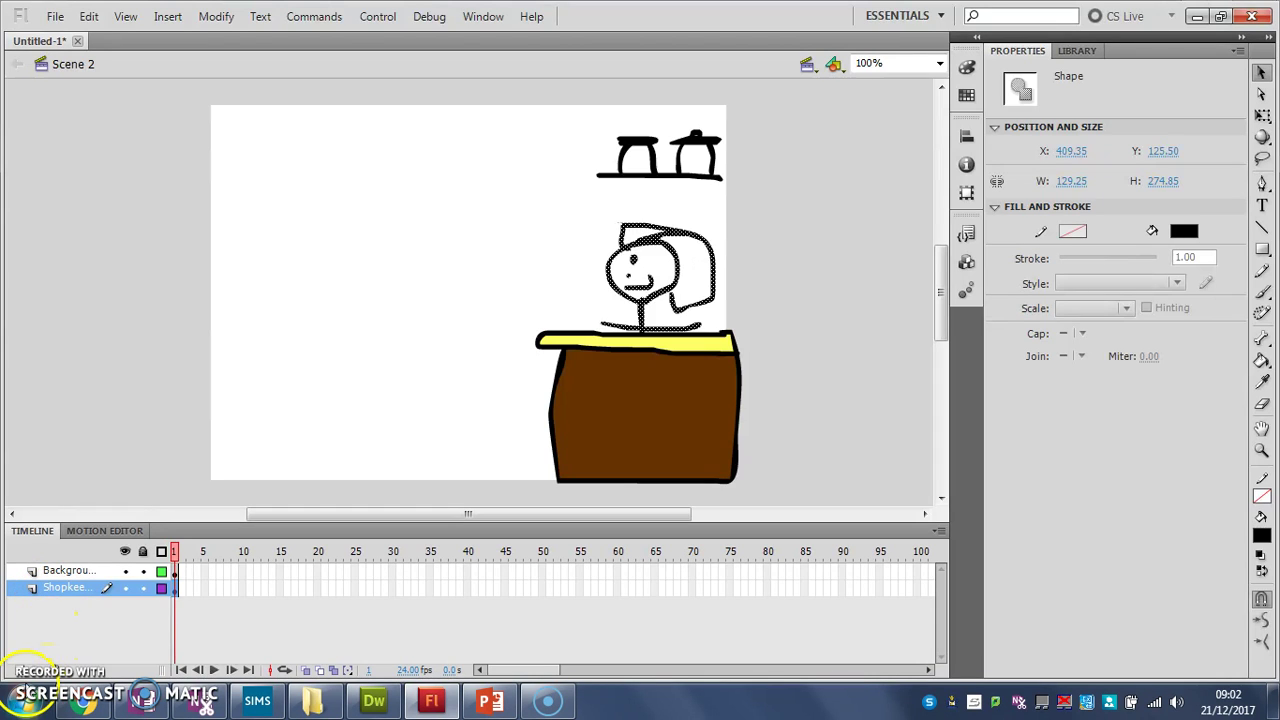
- Add a new layer named Stick Man above Shopkeeper
click(16, 660)
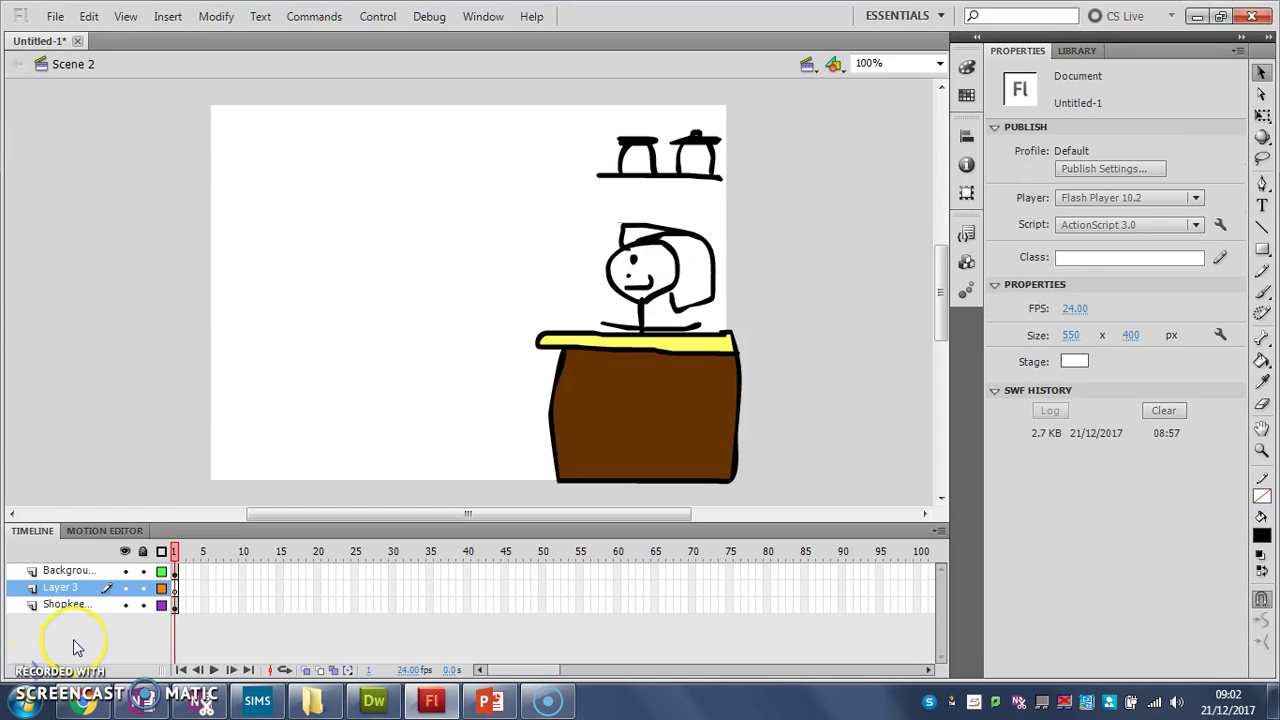
double_click(62, 588)
text(Stick Man)
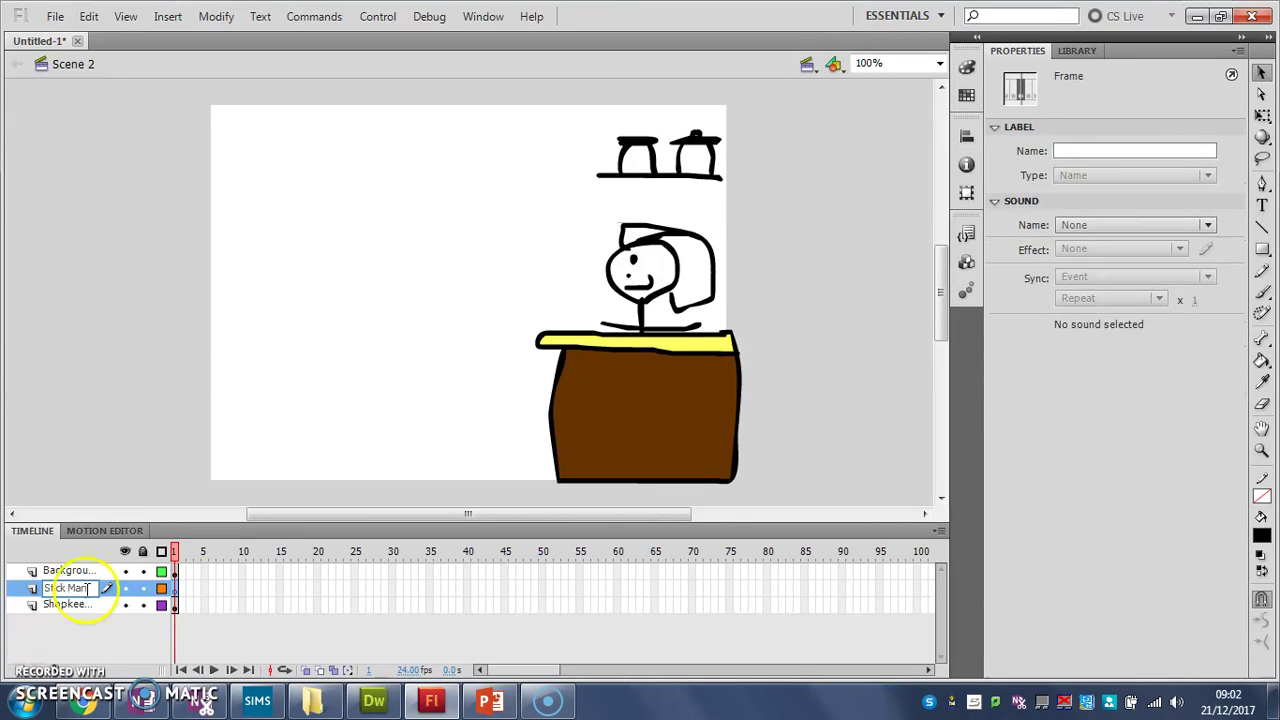
key(Return)
click(157, 423)
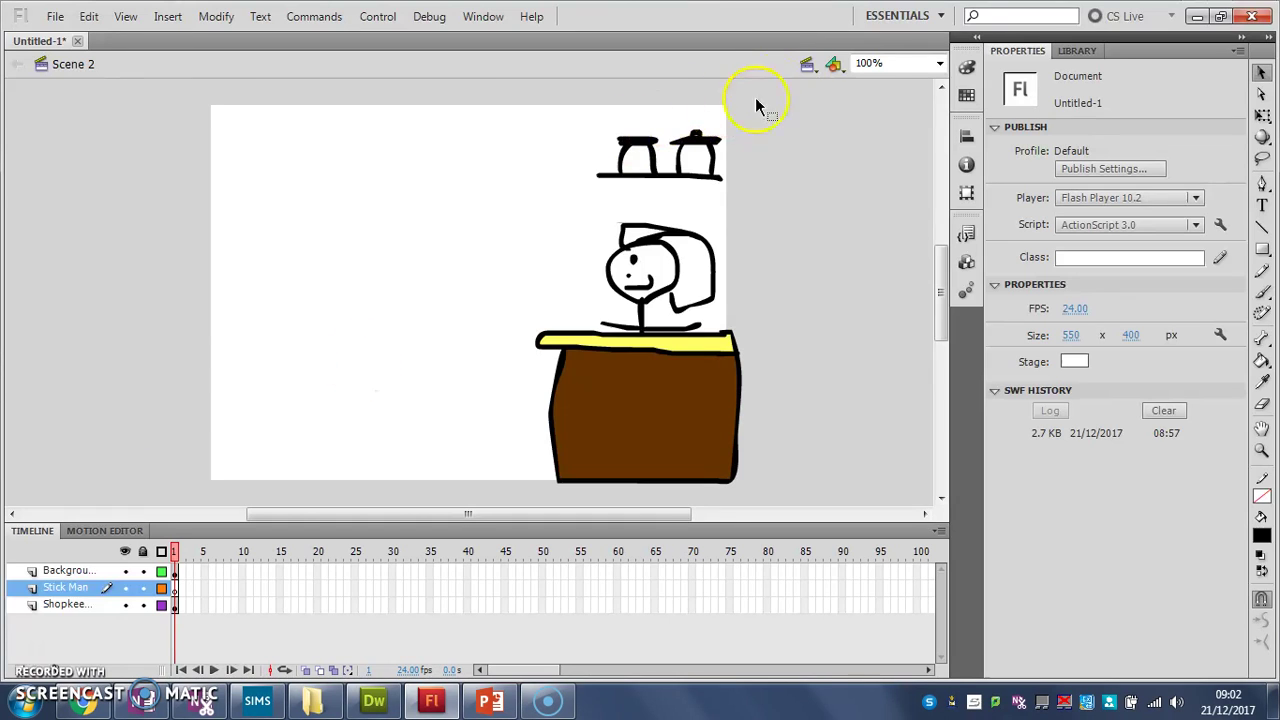
- Copy the capped stick man from Scene 1
click(806, 70)
click(820, 86)
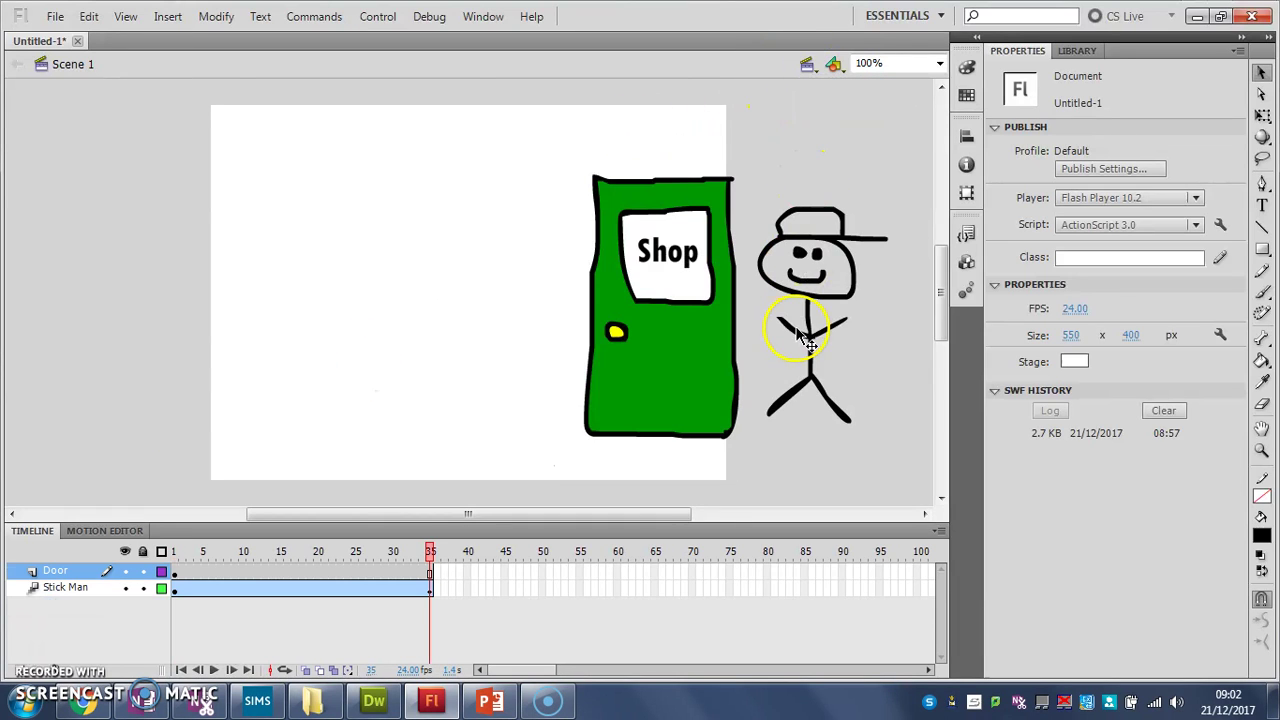
click(812, 302)
right_click(812, 302)
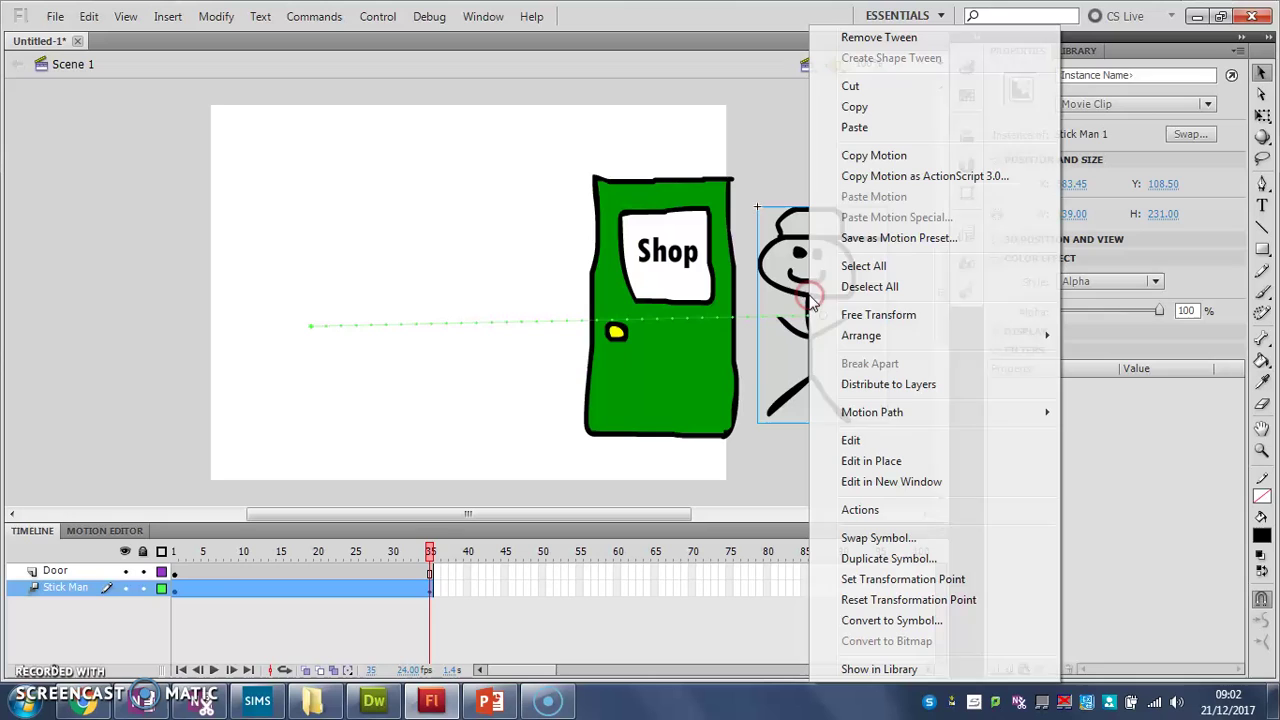
click(857, 107)
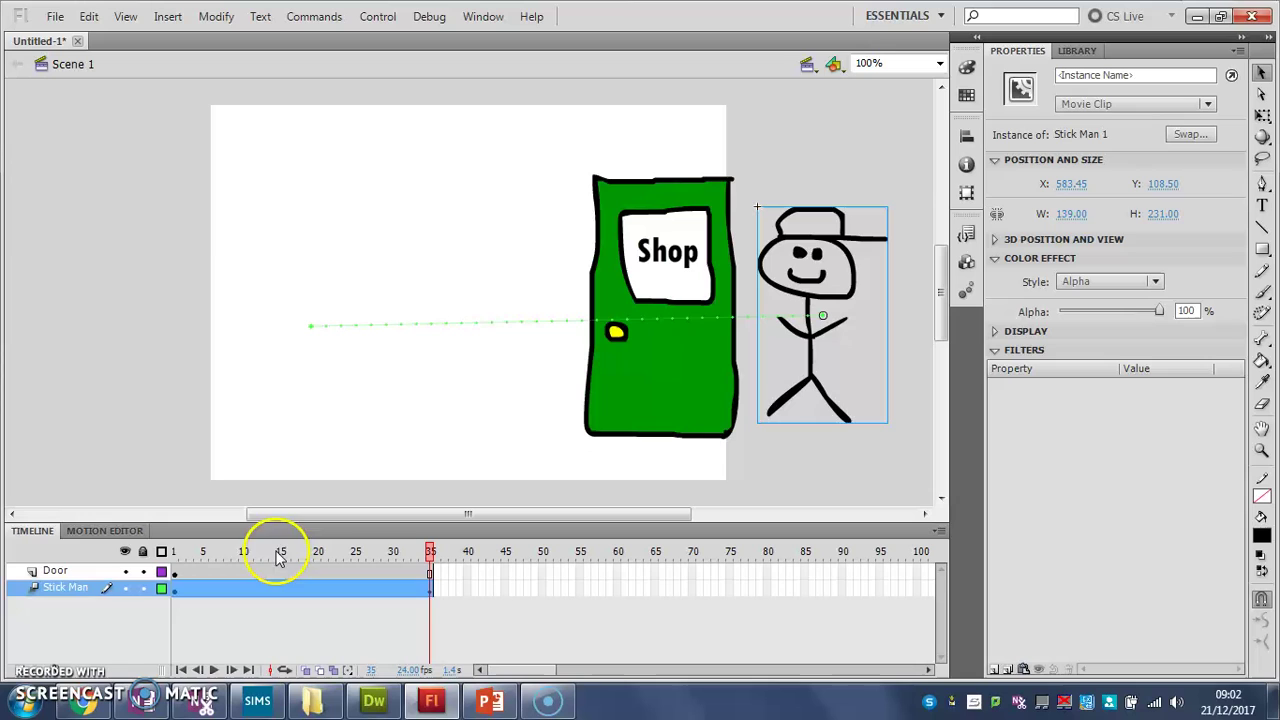
- Paste the stick man into Scene 2's Stick Man layer and move it to the left edge
click(810, 68)
click(850, 106)
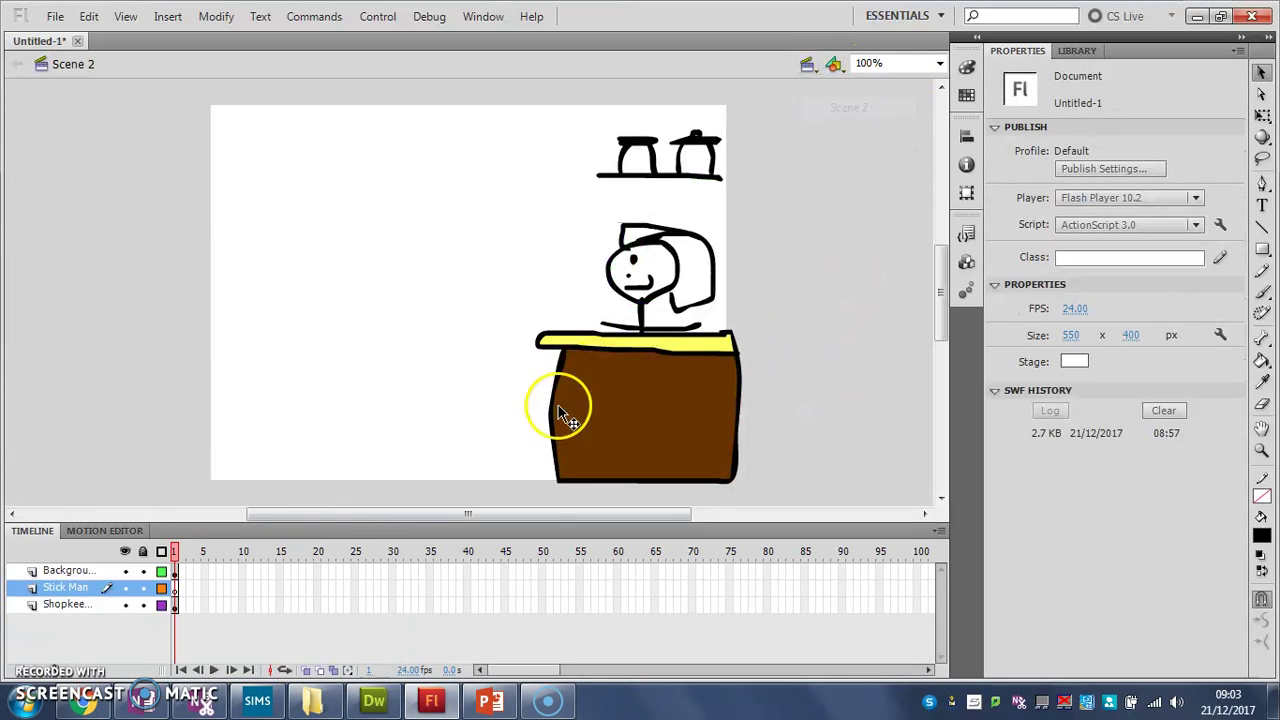
click(175, 588)
right_click(266, 363)
click(310, 413)
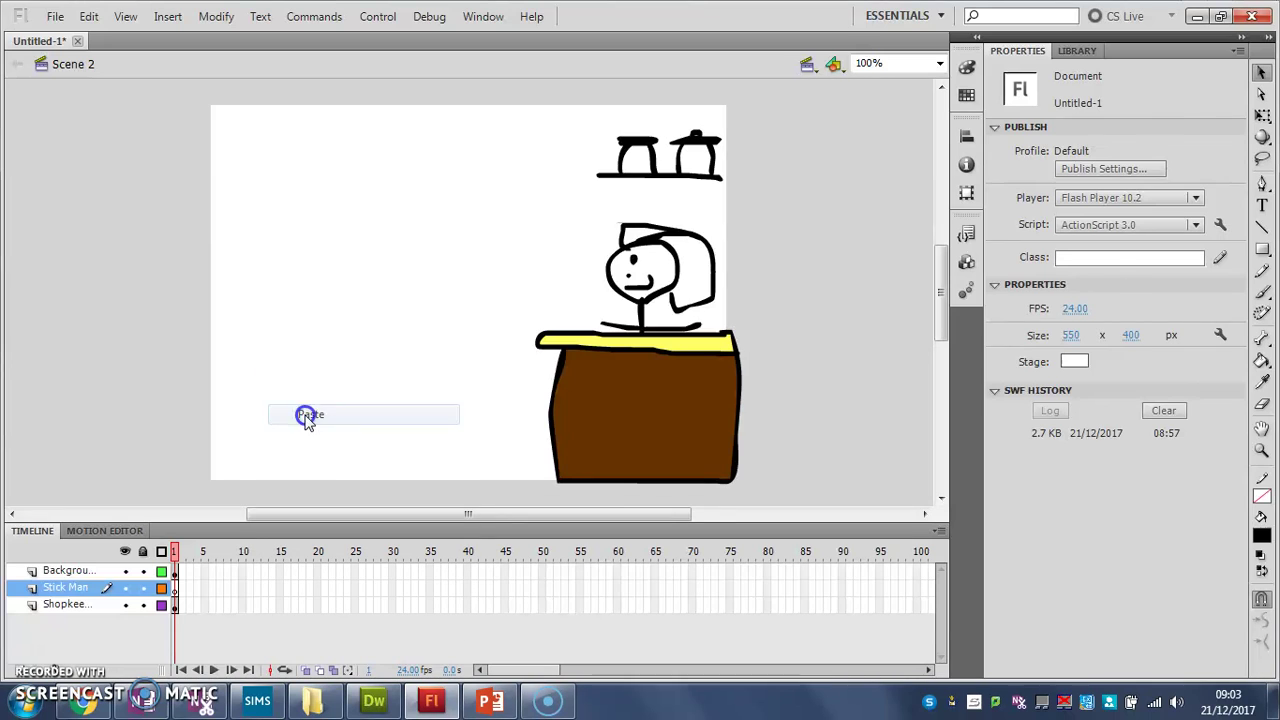
drag(461, 275, 276, 349)
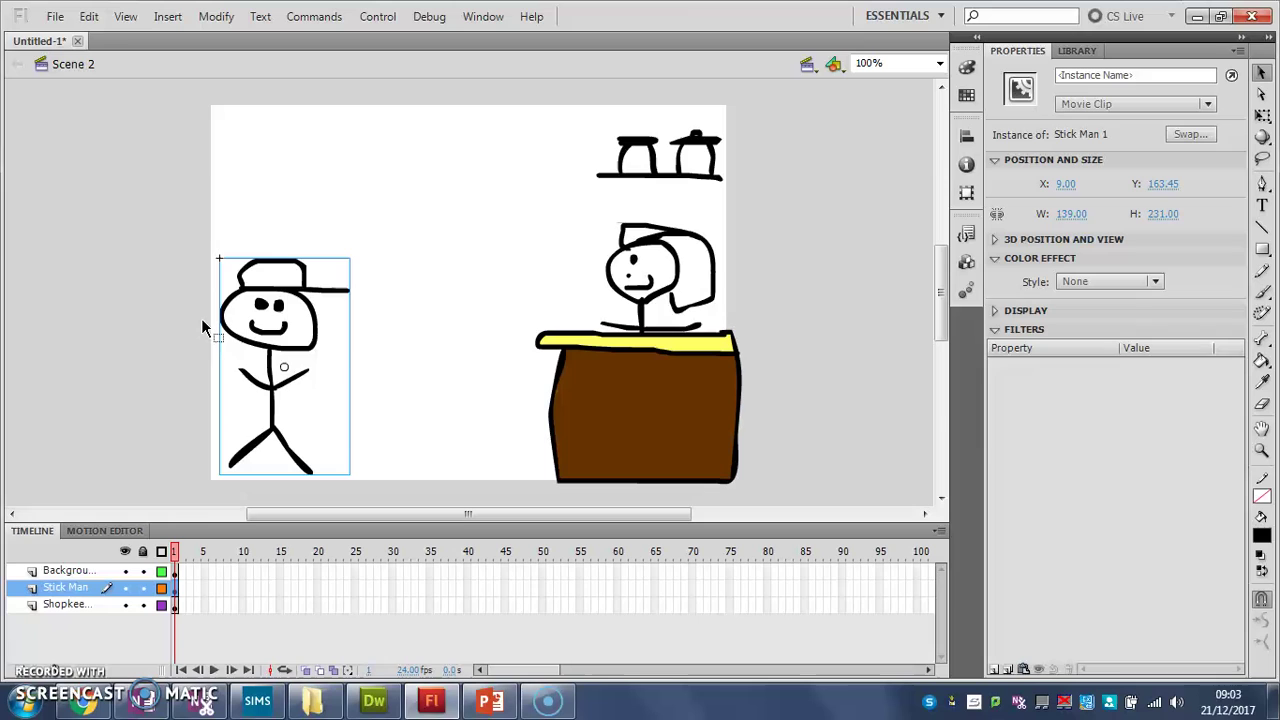
click(271, 574)
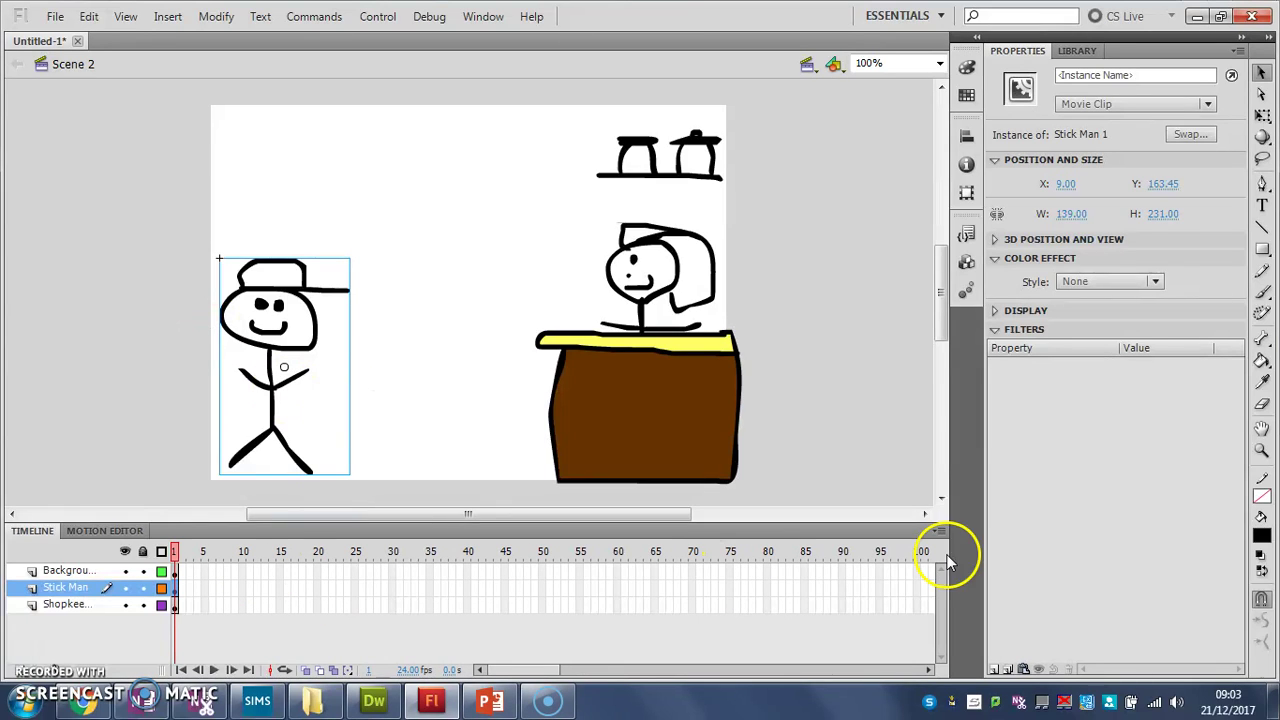